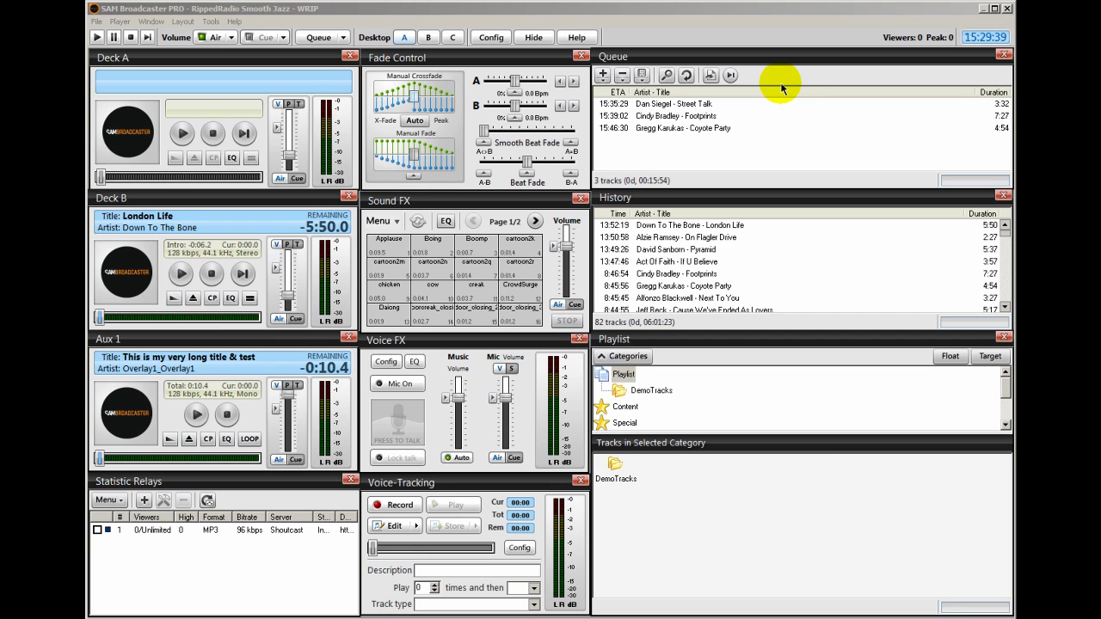
Focus the program window, look at desktops B and C, then return to desktop A
click(365, 10)
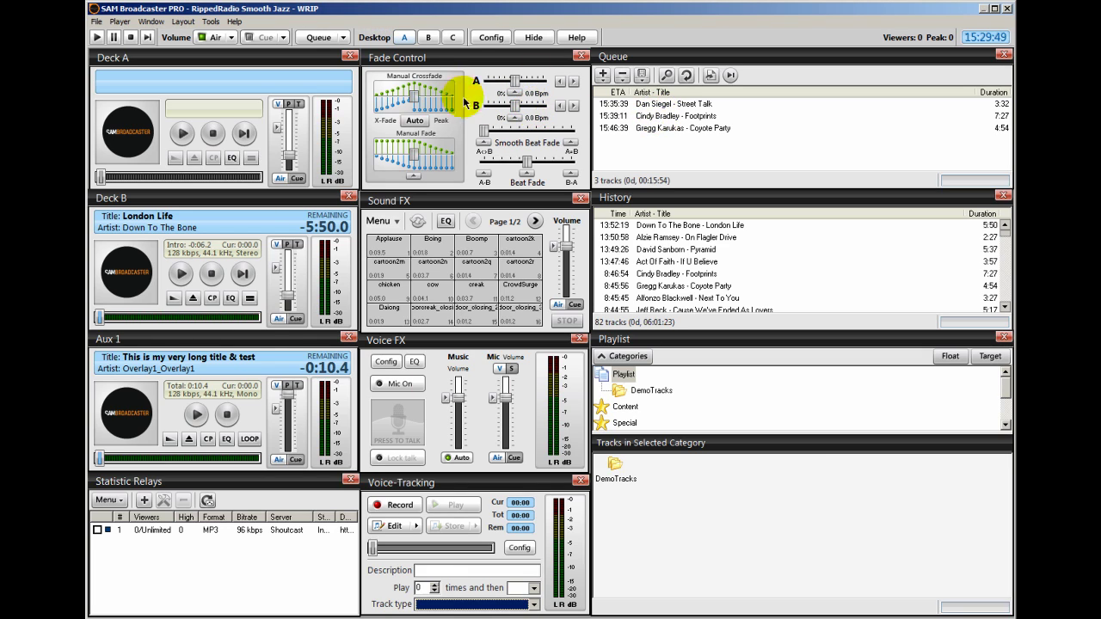
click(428, 37)
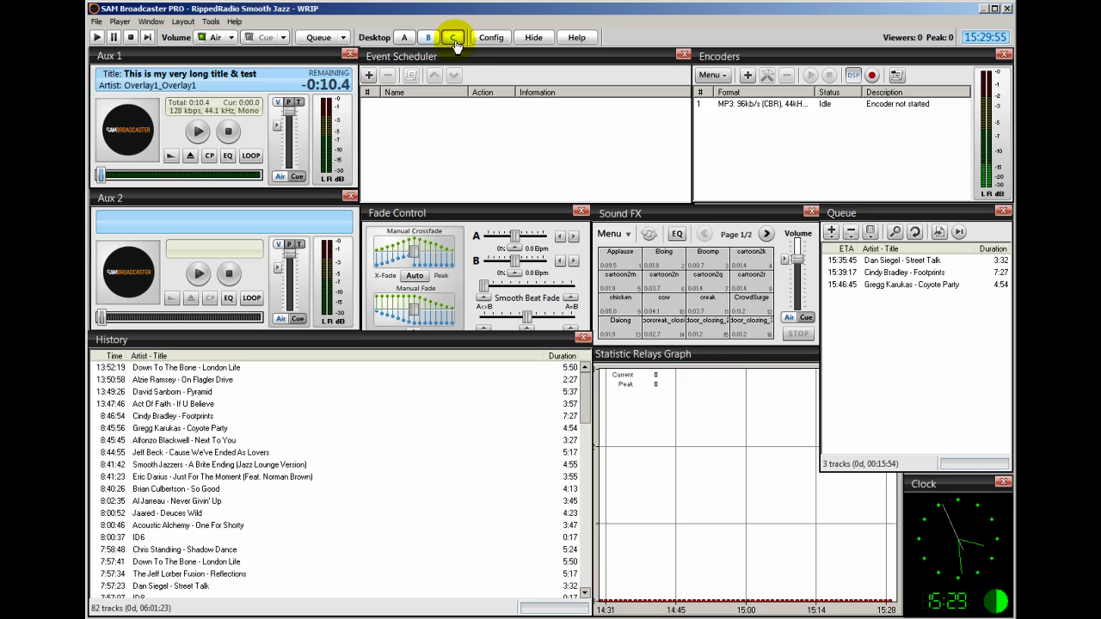
click(454, 37)
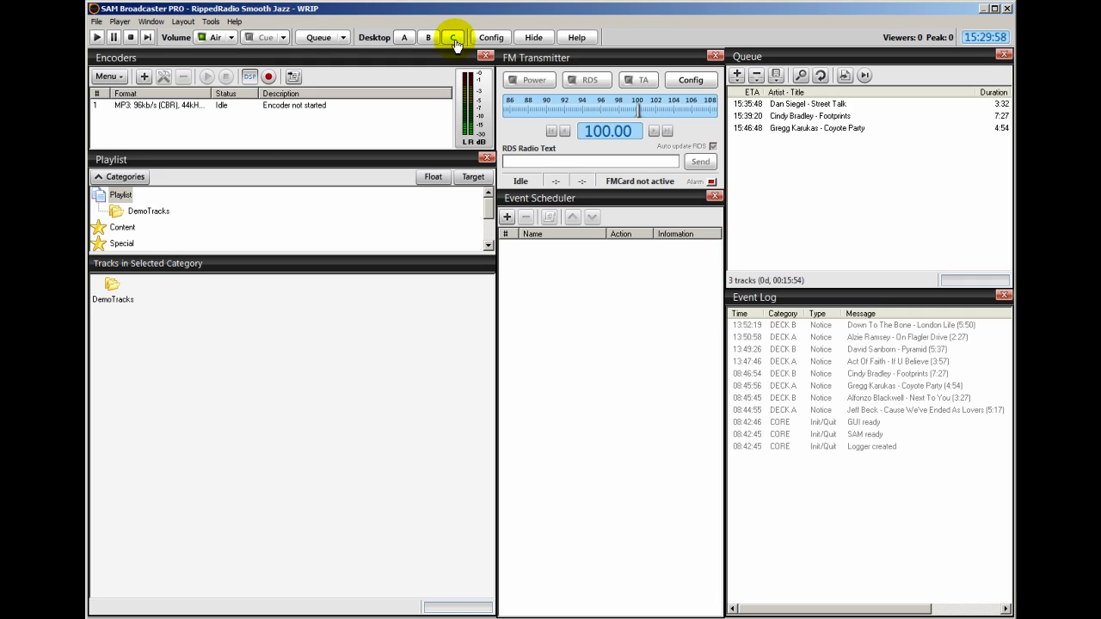
click(404, 37)
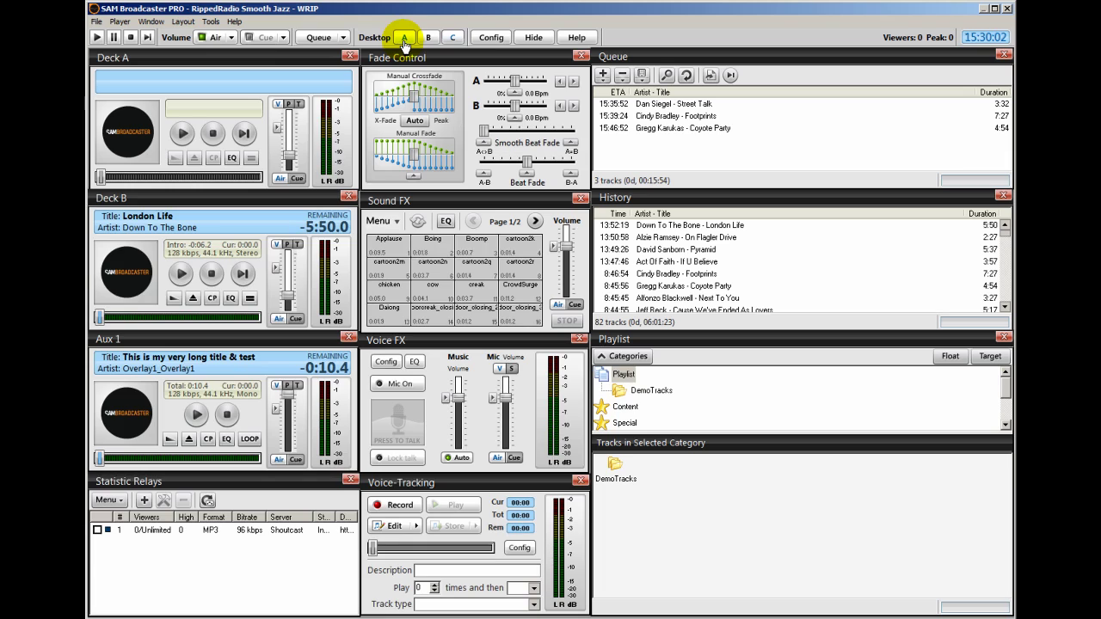
Close all ten desktop A panels, from Deck A and Fade Control through Voice-Tracking
click(349, 57)
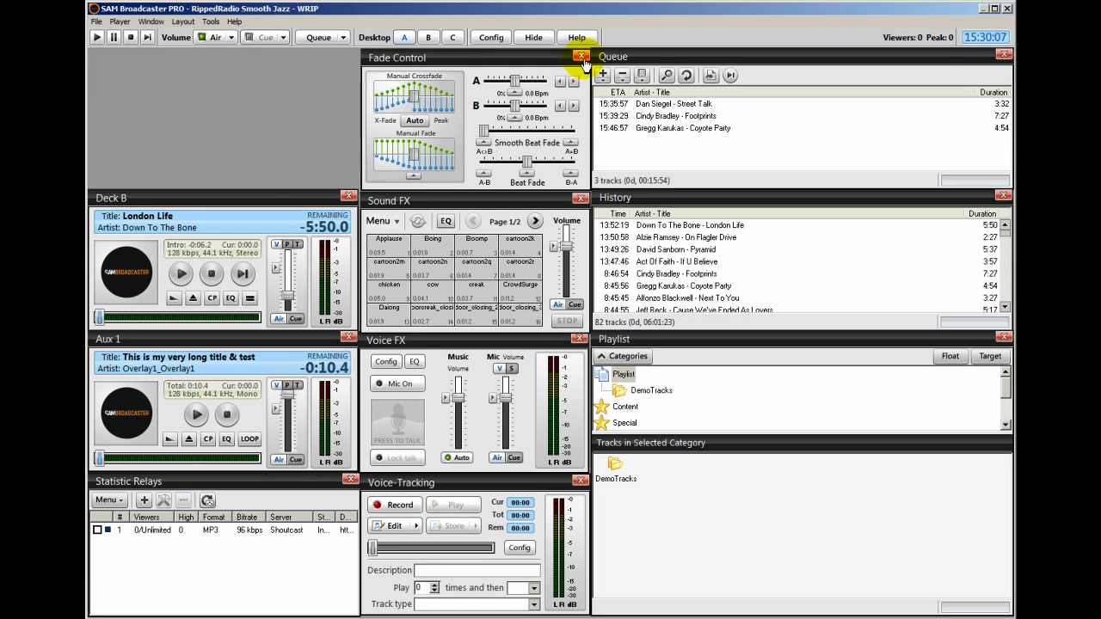
click(582, 55)
click(1004, 54)
click(580, 200)
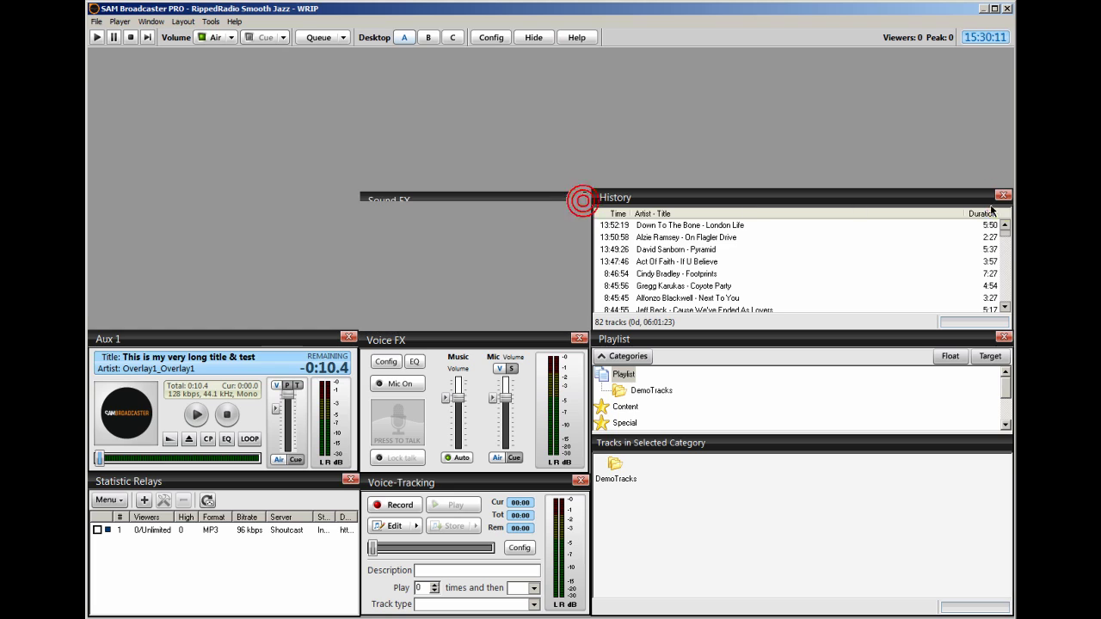
click(1003, 196)
click(348, 337)
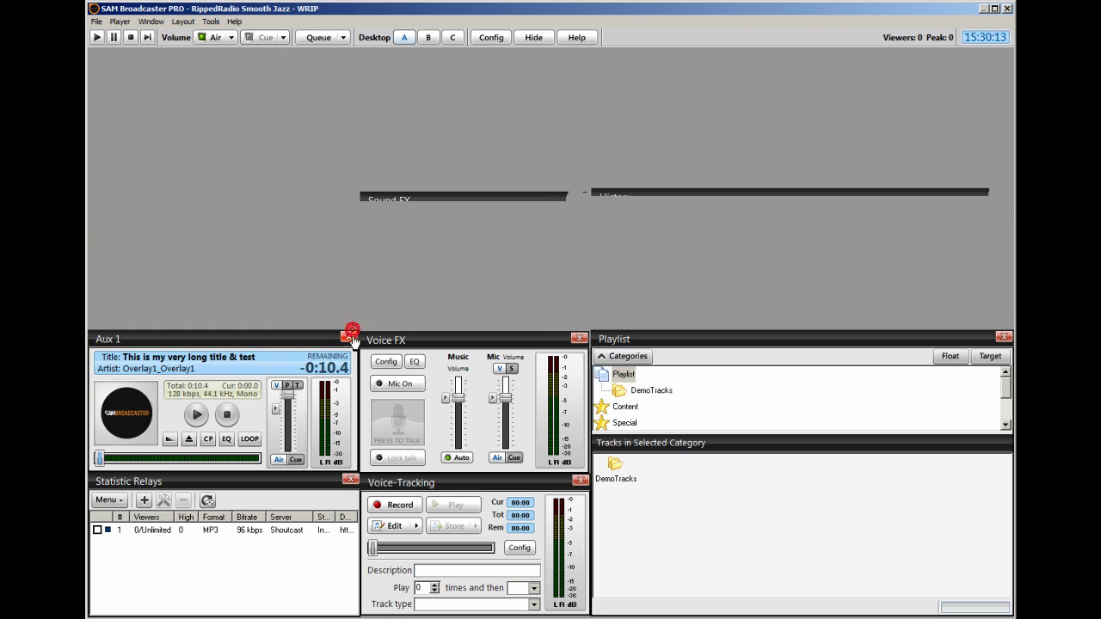
click(579, 338)
click(1004, 337)
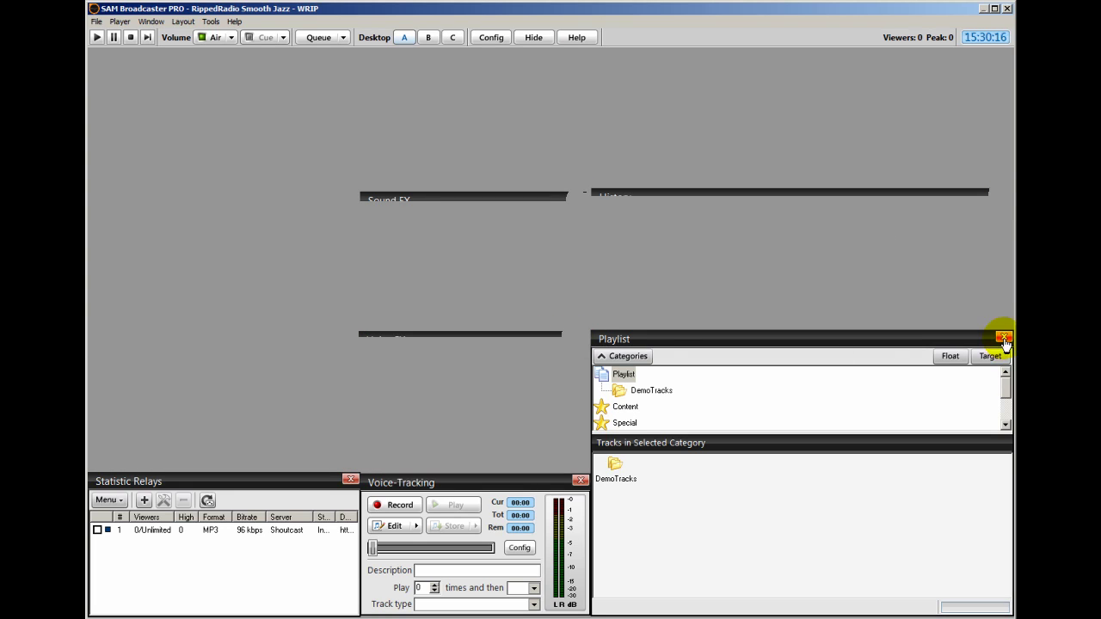
click(349, 479)
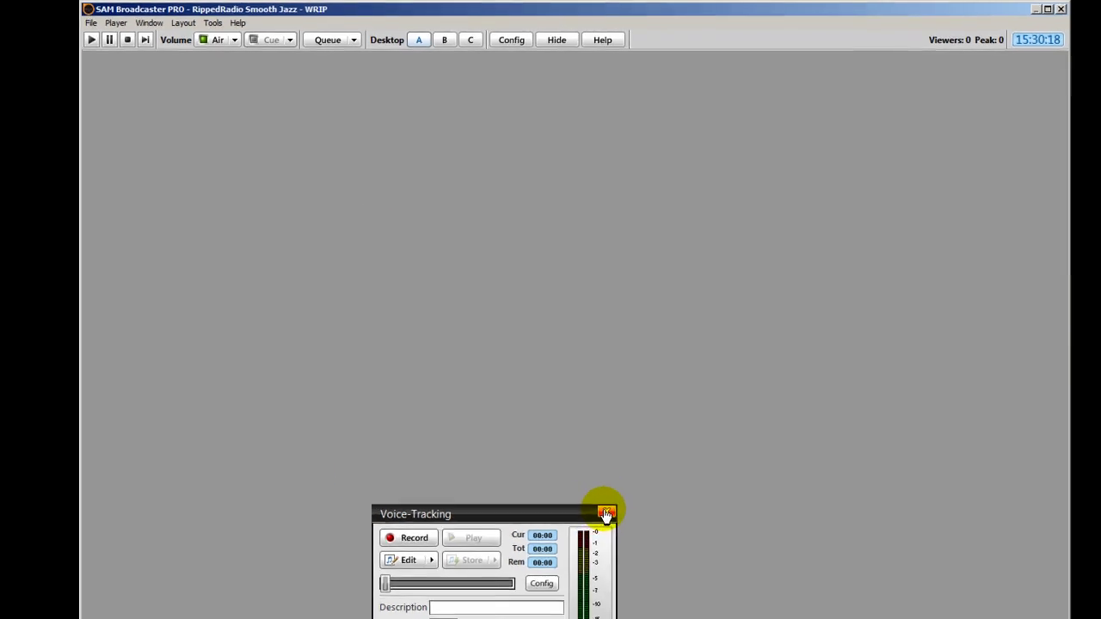
click(607, 514)
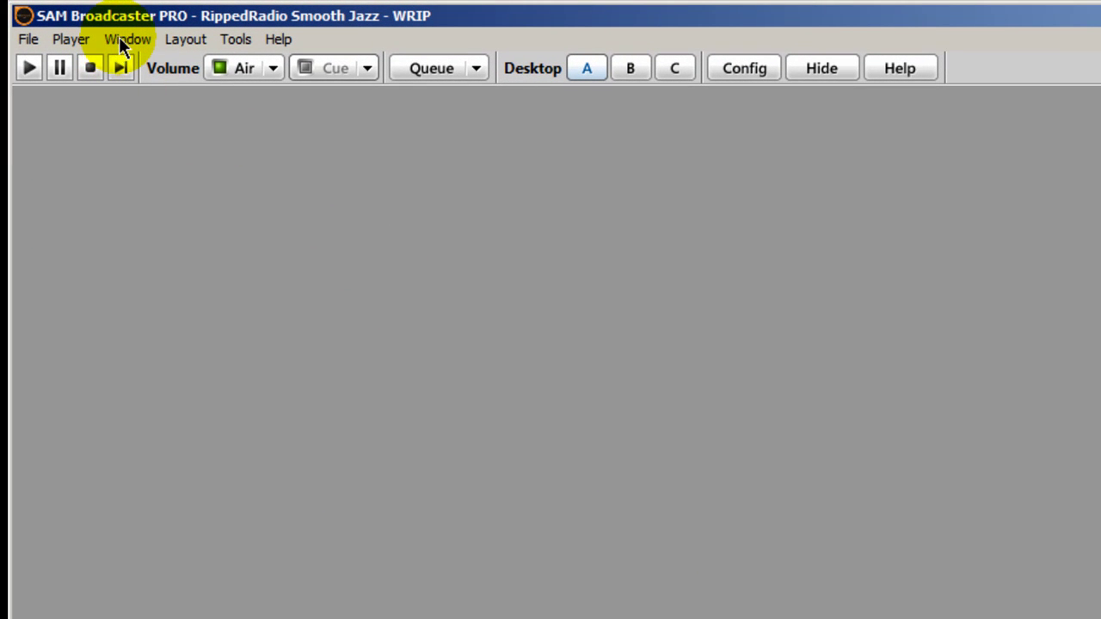
Reopen Deck A and Deck B, moving Deck B to the upper right
click(123, 42)
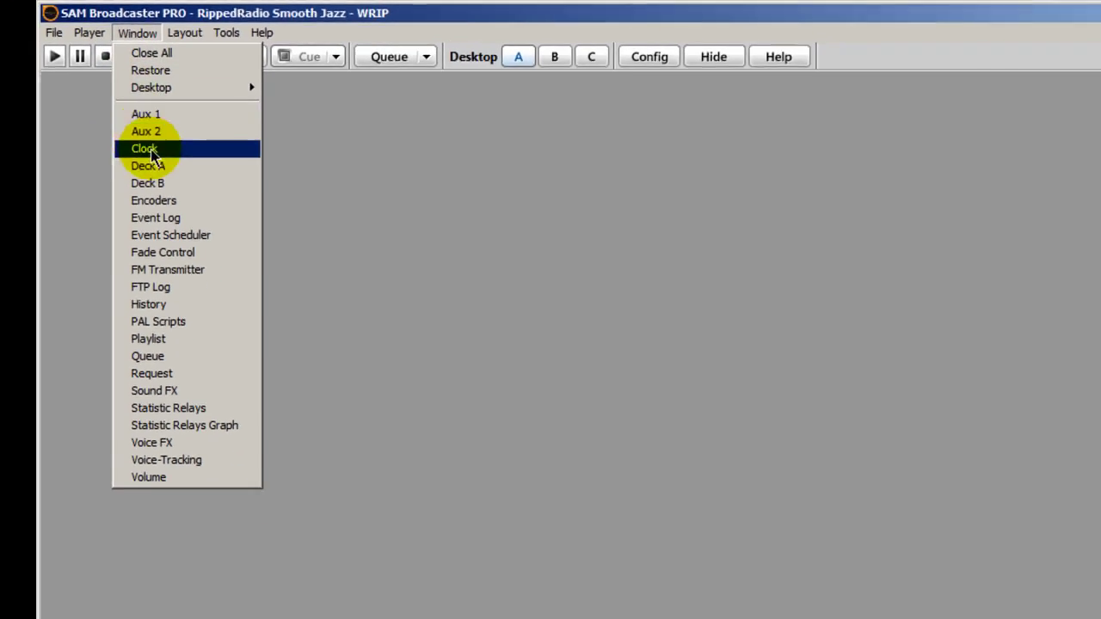
click(150, 166)
click(135, 32)
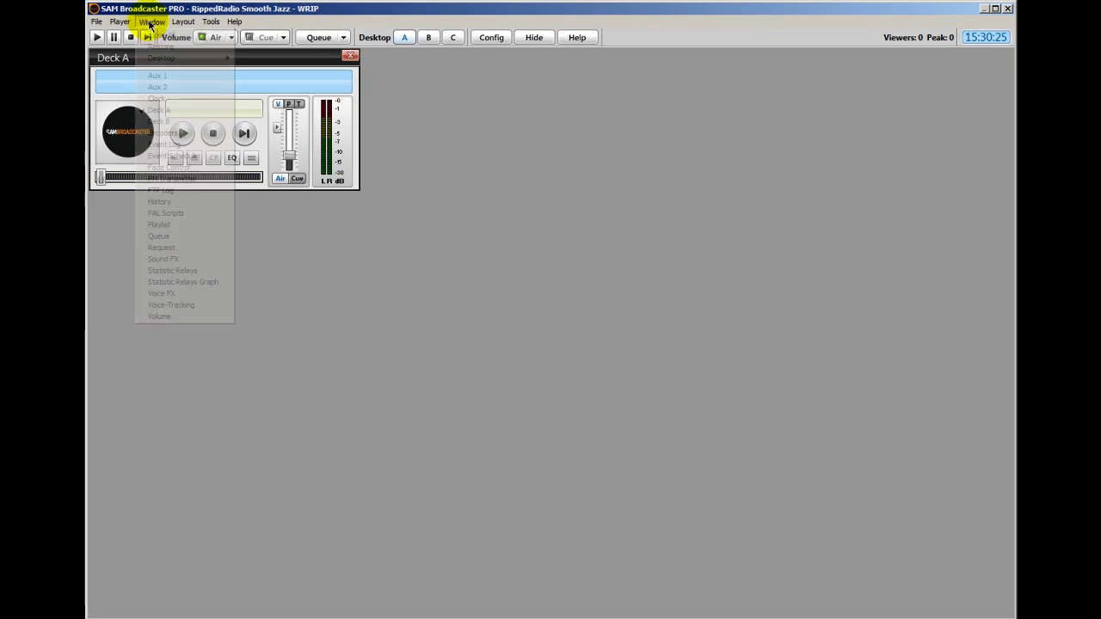
click(171, 121)
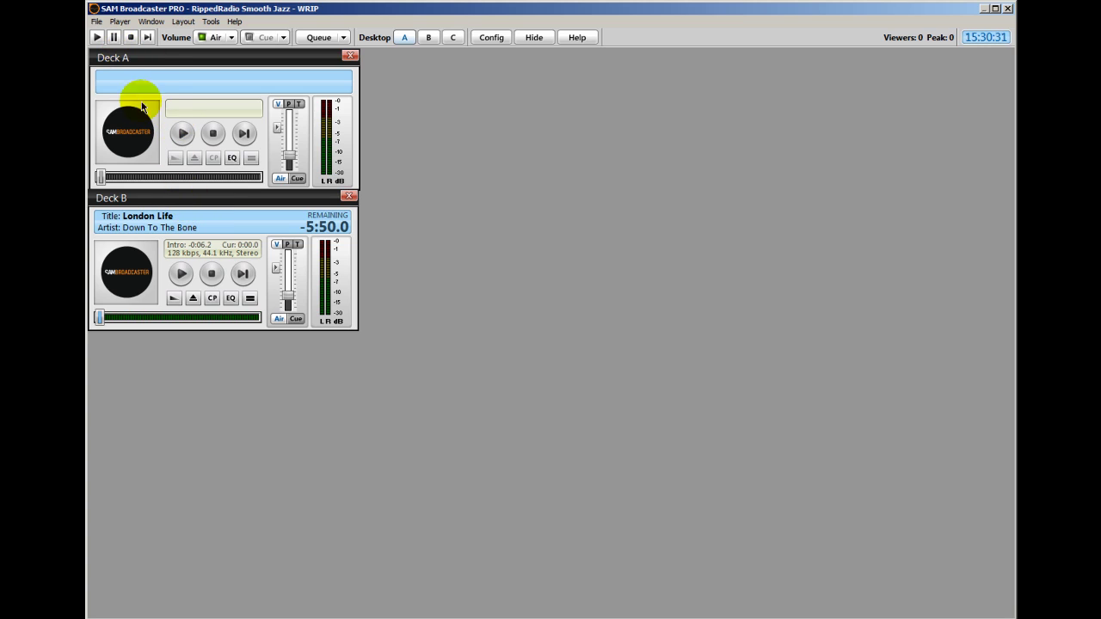
drag(150, 209, 597, 63)
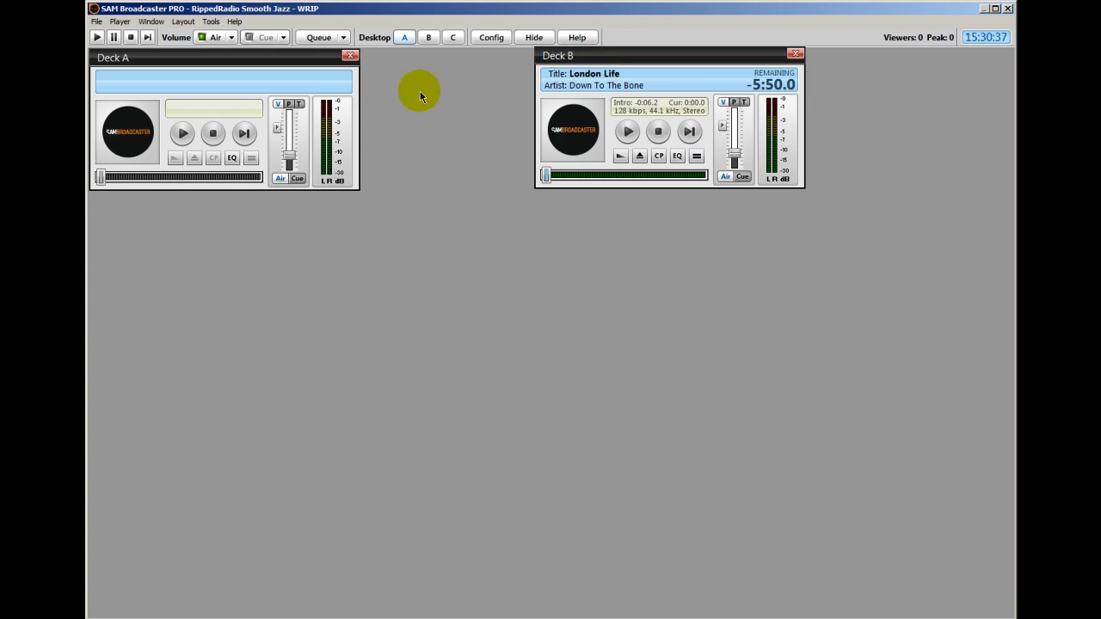
Add the Clock panel beside Deck A and slide Deck B left against it
click(146, 21)
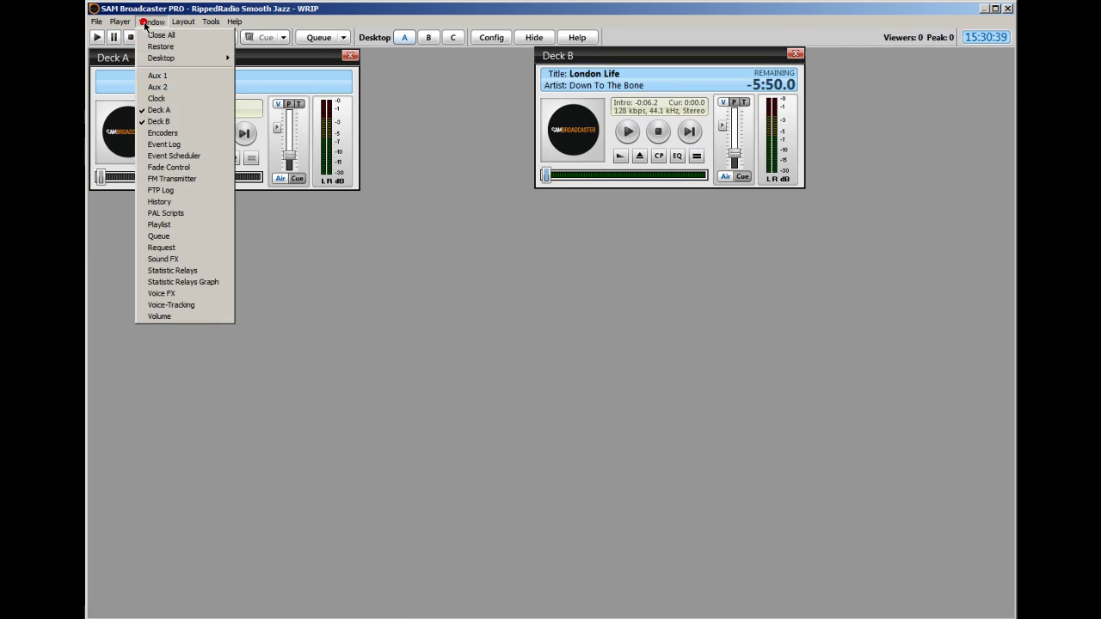
click(156, 98)
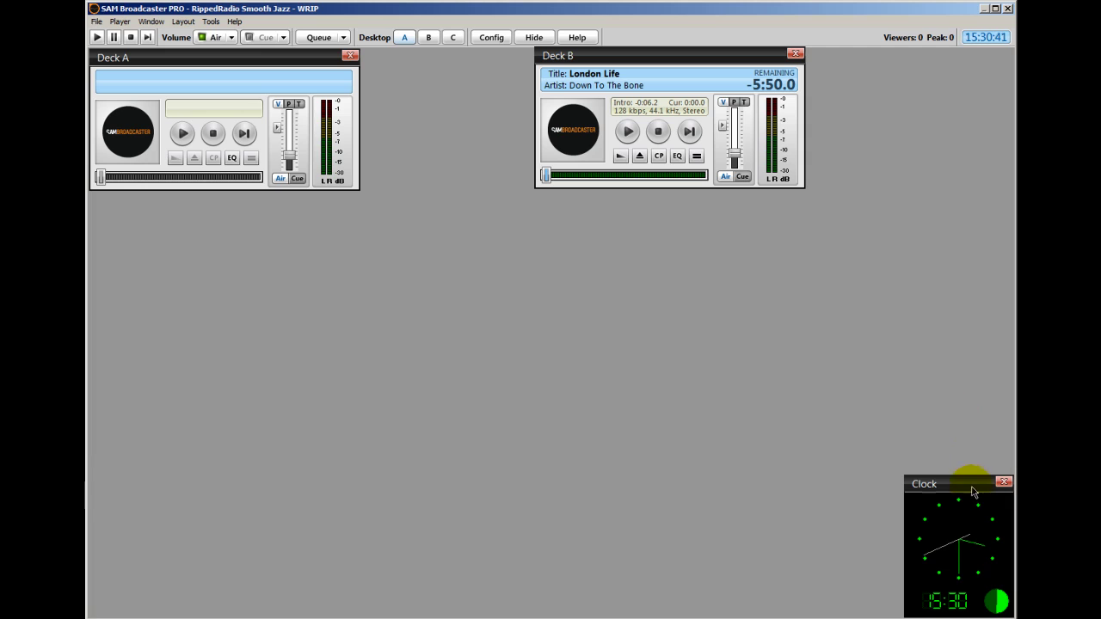
drag(972, 492, 425, 57)
drag(627, 54, 561, 55)
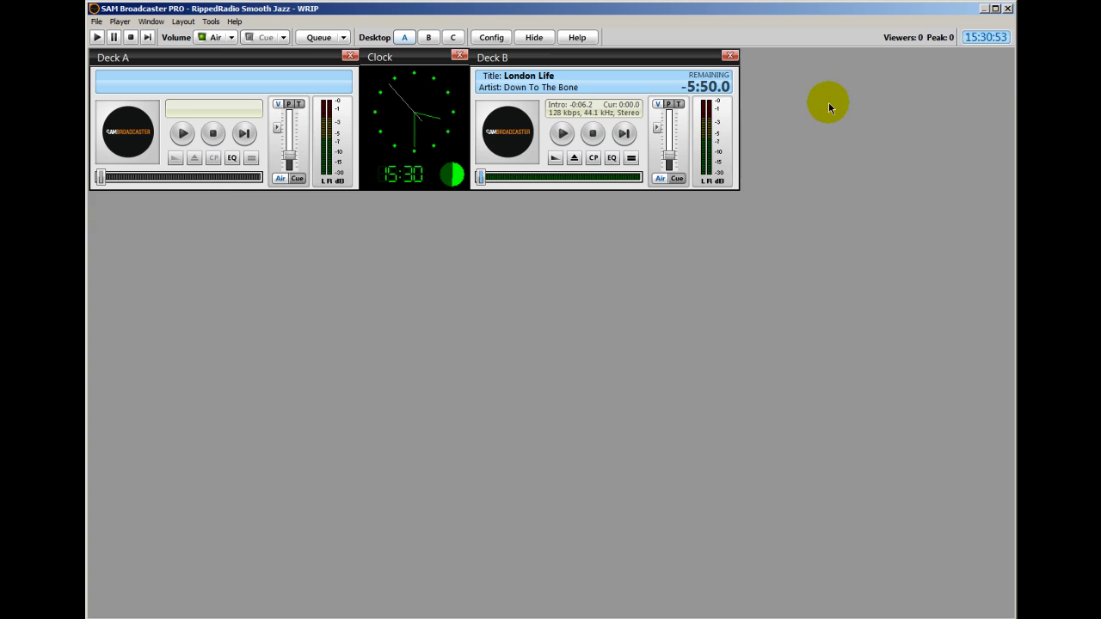
click(151, 21)
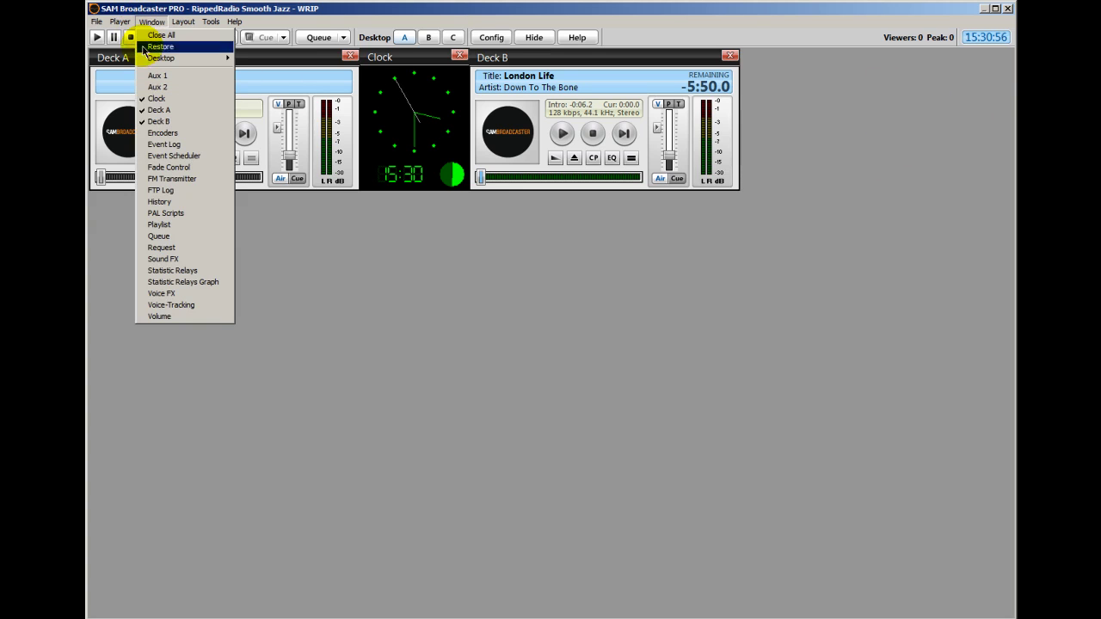
Add the Encoders panel and size it to fill the top-right space beside Deck B
click(161, 132)
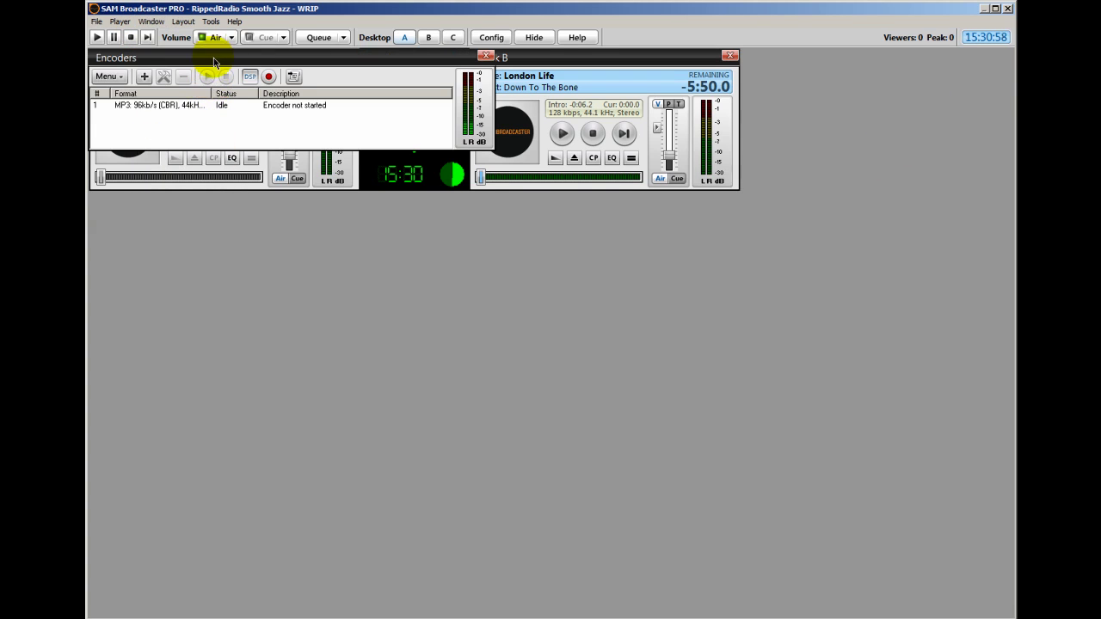
drag(215, 62, 495, 318)
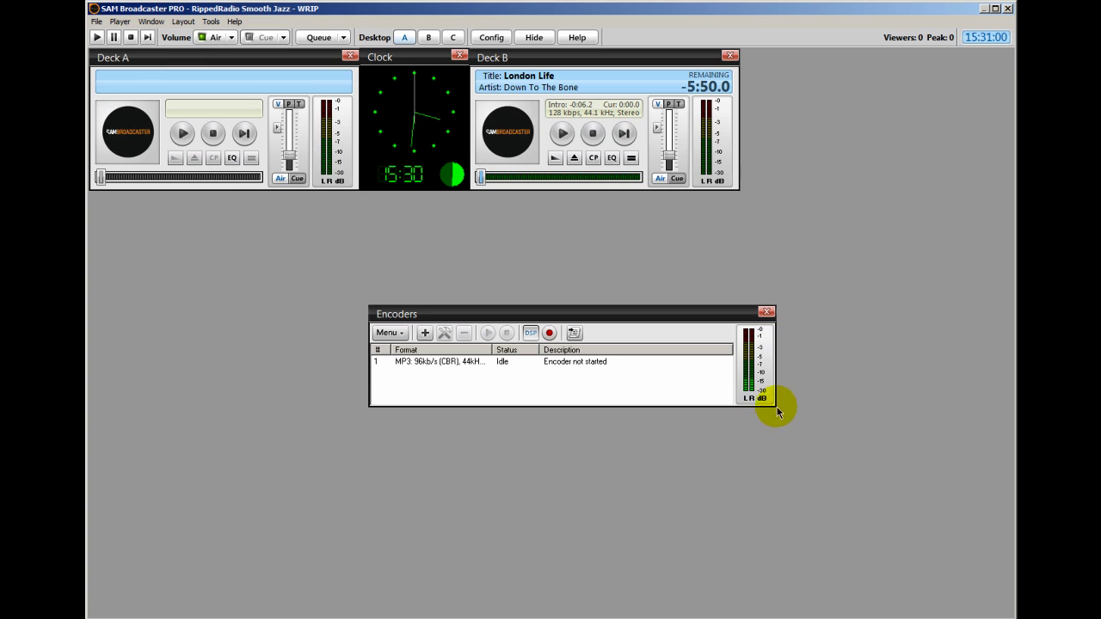
drag(774, 405, 620, 470)
drag(517, 317, 890, 62)
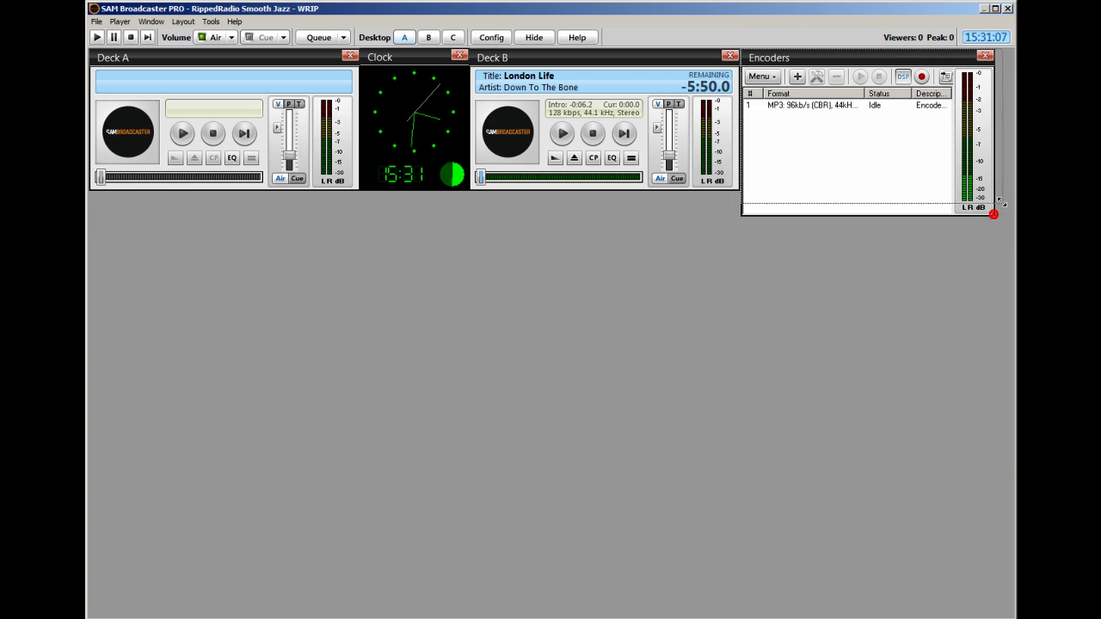
drag(993, 214, 1012, 188)
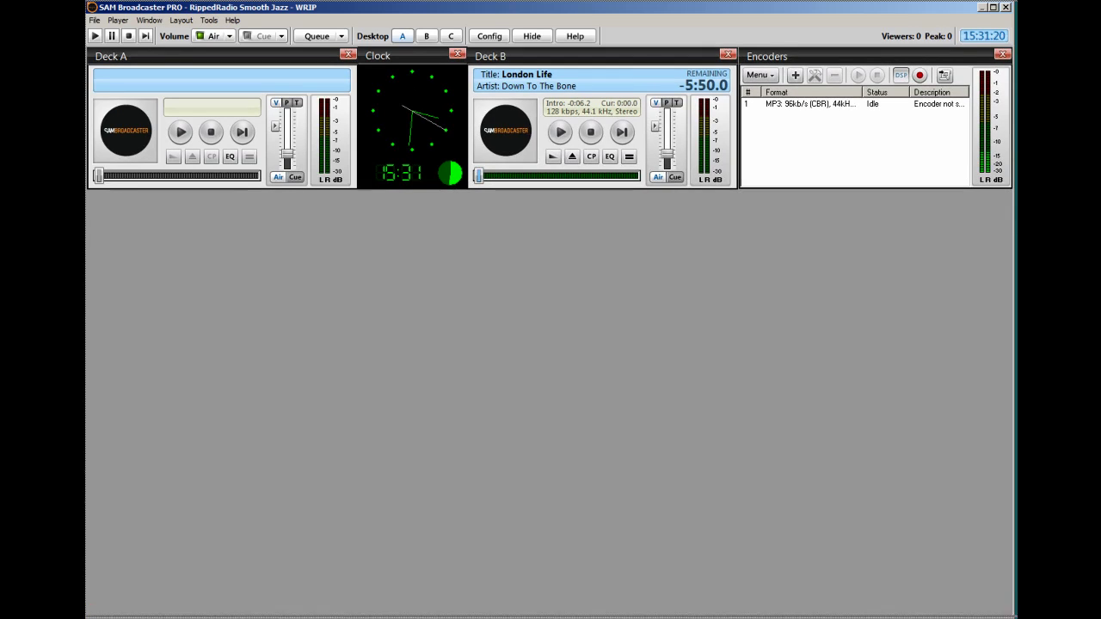
mouse_move(1015, 617)
mouse_down()
mouse_move(856, 494)
mouse_move(1012, 614)
mouse_up()
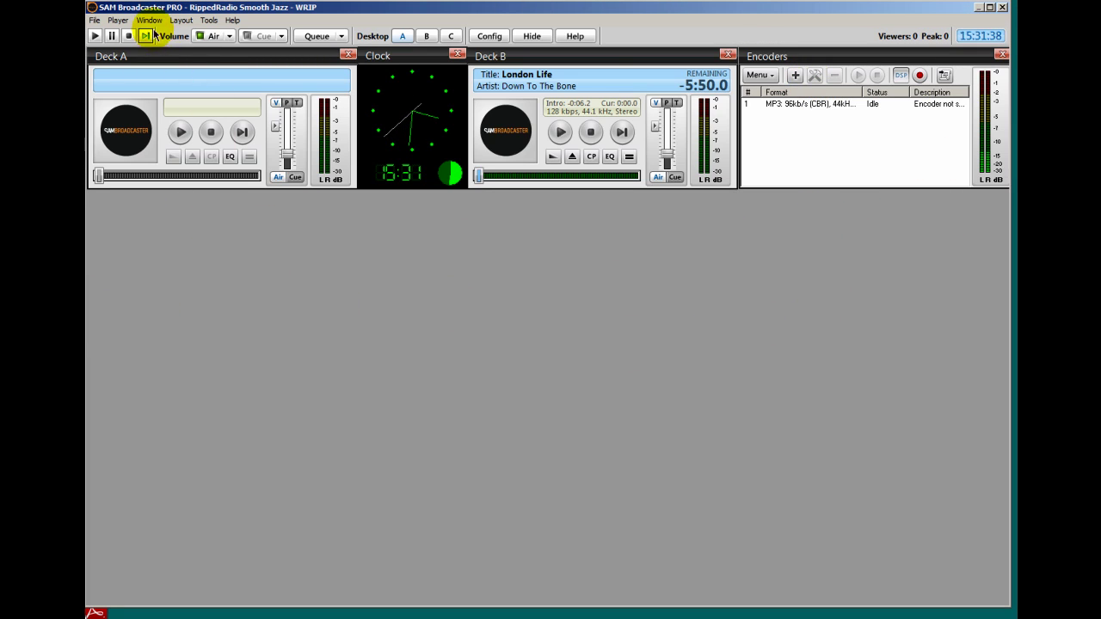
Add the Voice FX panel and place it just below Deck A
click(148, 20)
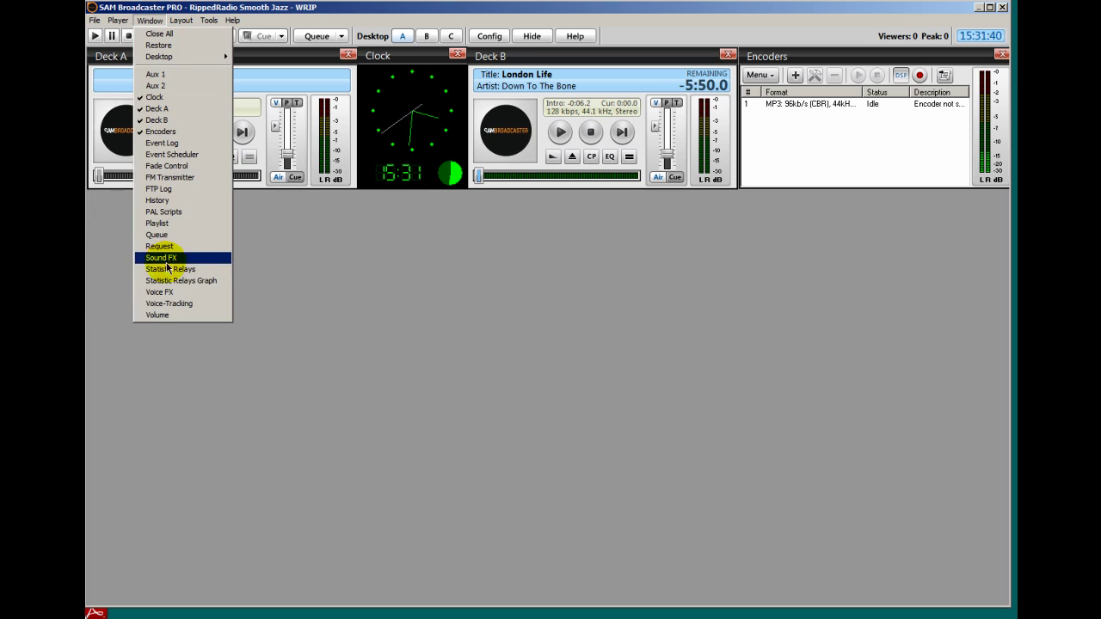
click(164, 292)
drag(453, 344, 185, 203)
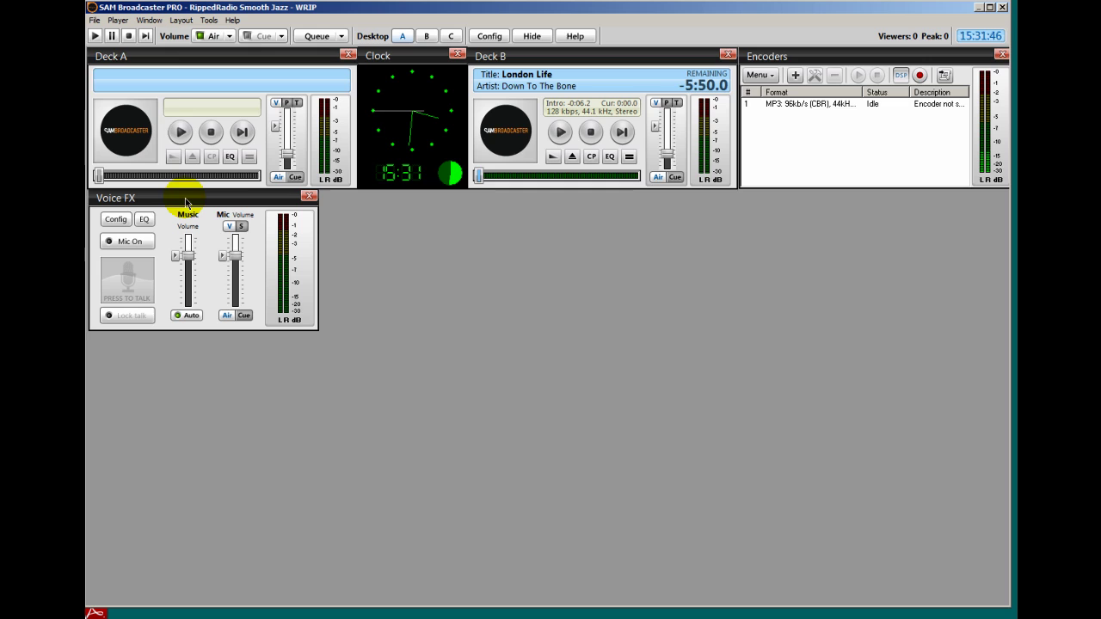
Add the Sound FX panel and snap it beside Voice FX
click(149, 20)
click(161, 257)
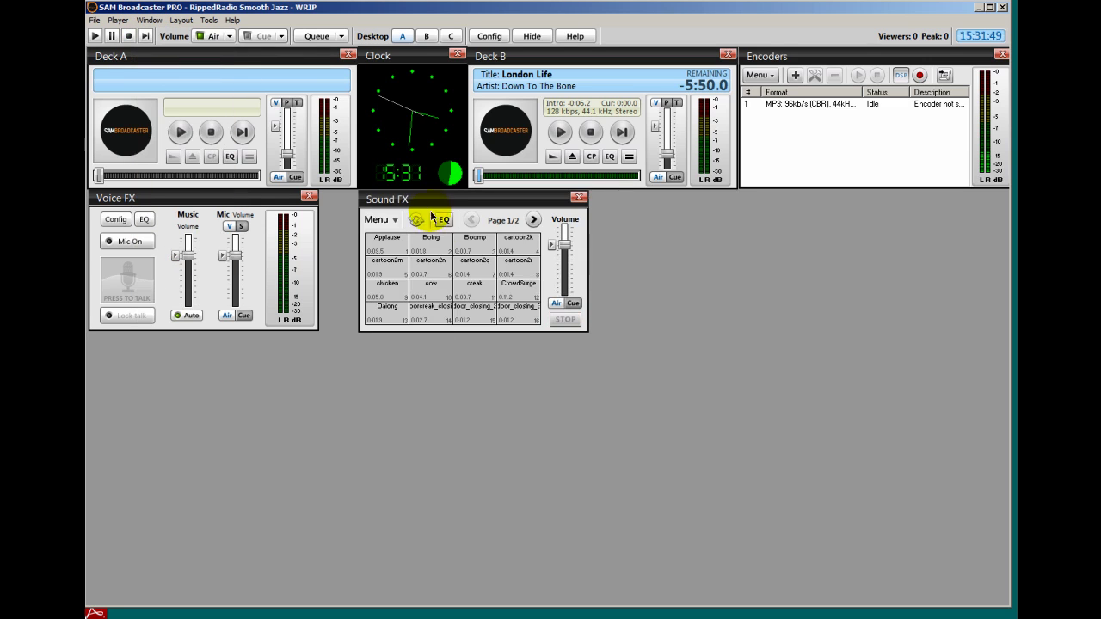
drag(433, 202, 396, 200)
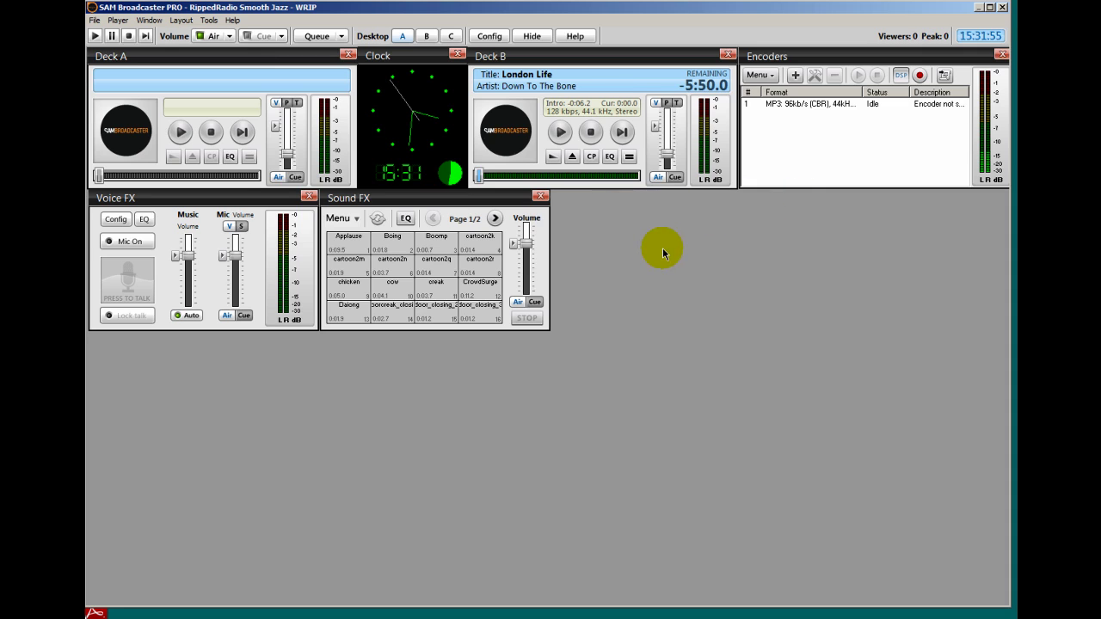
click(148, 21)
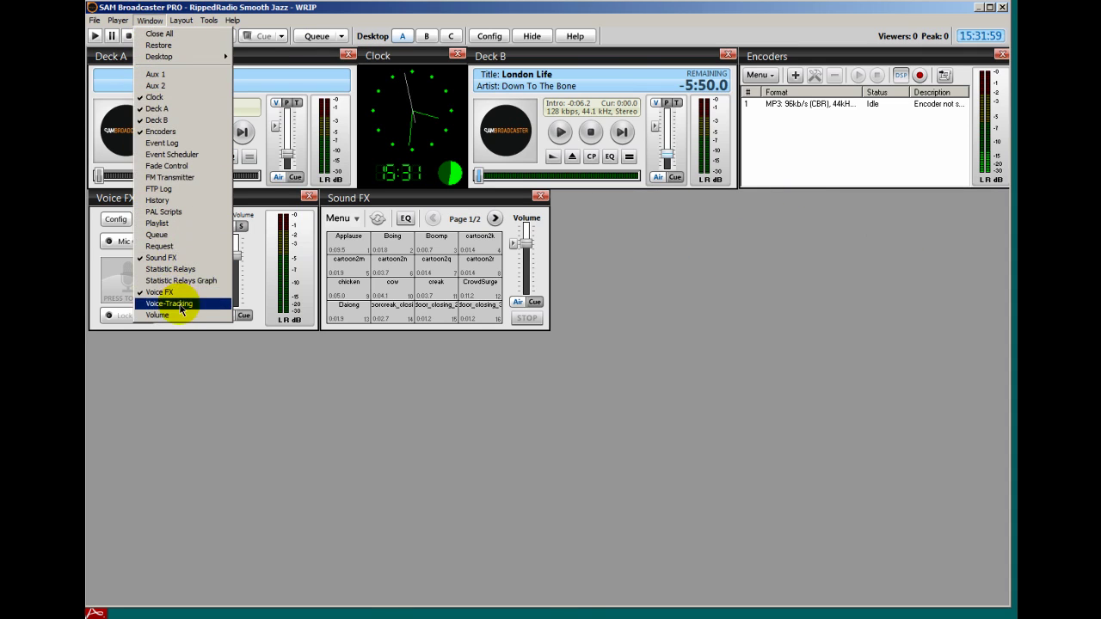
Add Voice-Tracking and Request beside Sound FX, widening Request to the right edge
click(179, 303)
click(147, 21)
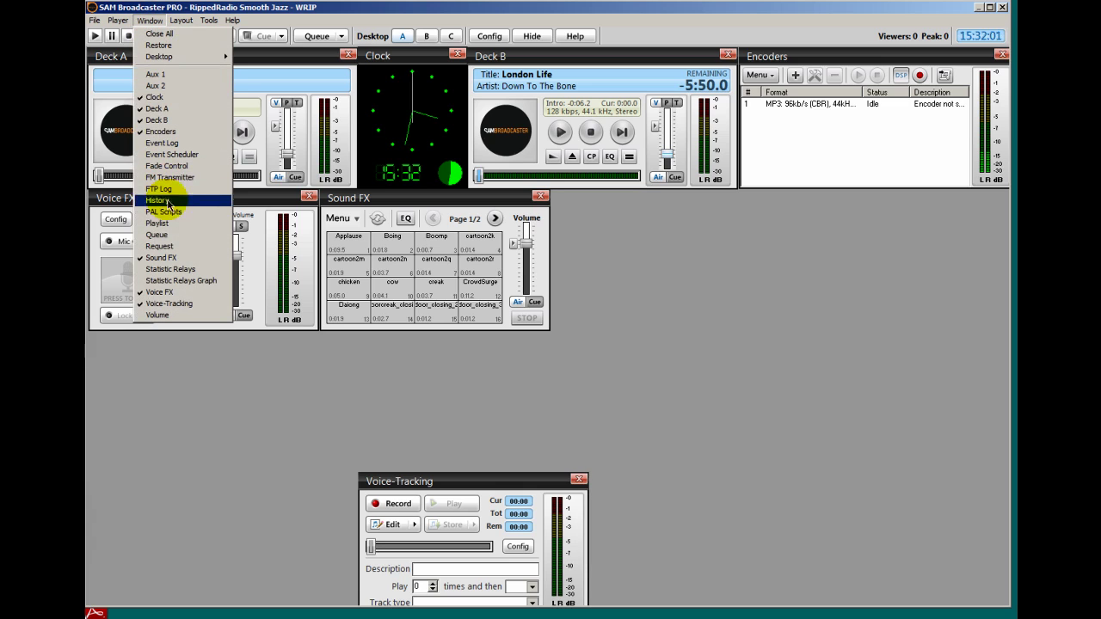
click(163, 246)
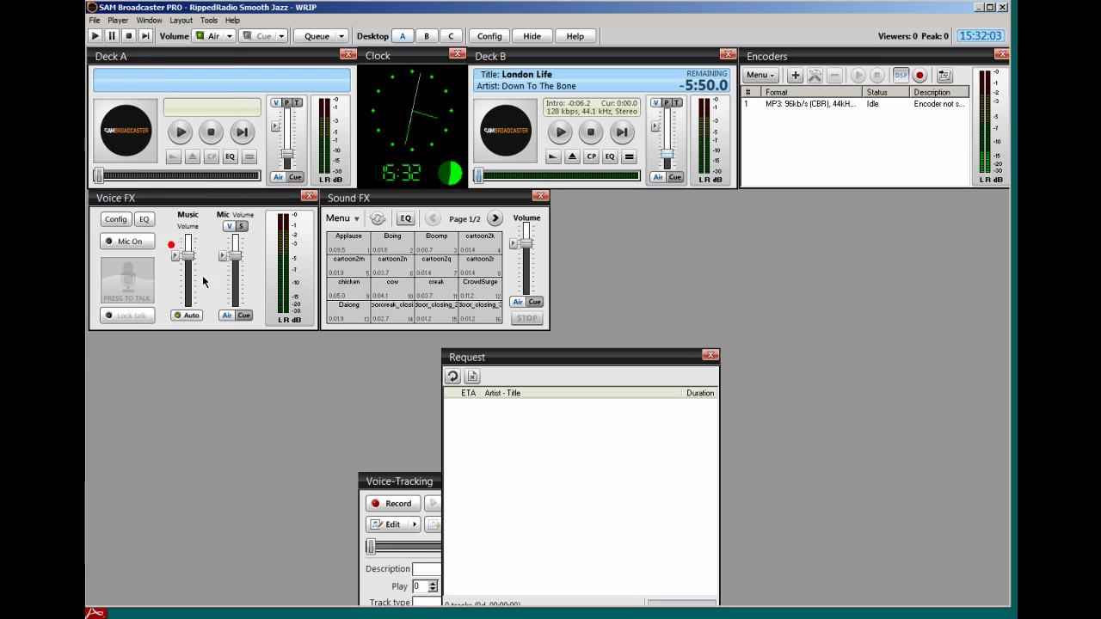
drag(517, 354, 757, 346)
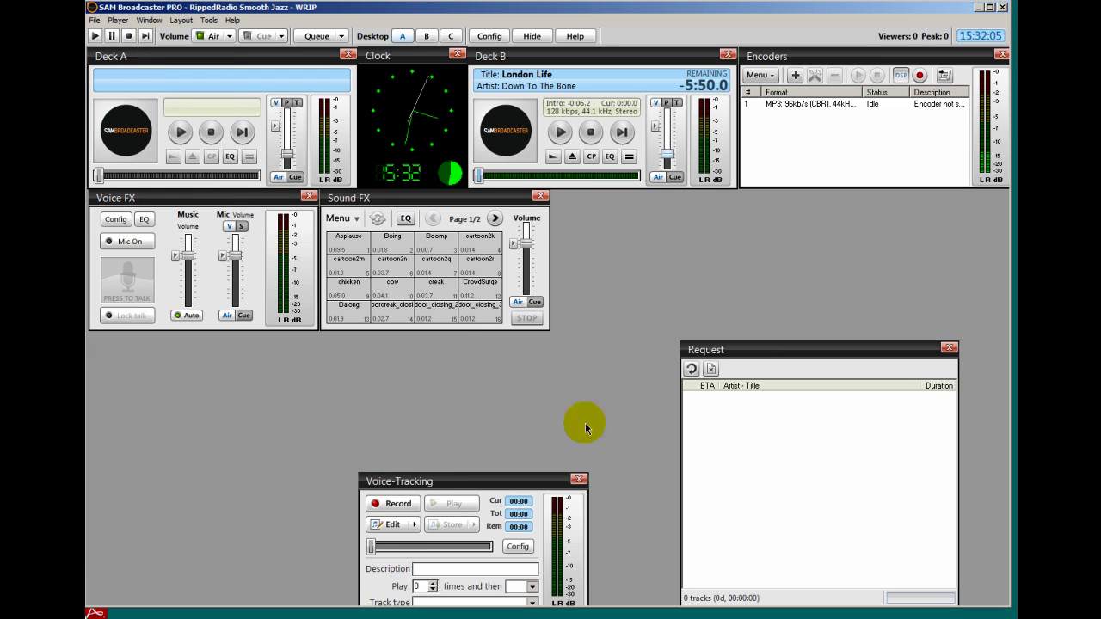
drag(439, 481, 631, 195)
drag(848, 350, 858, 213)
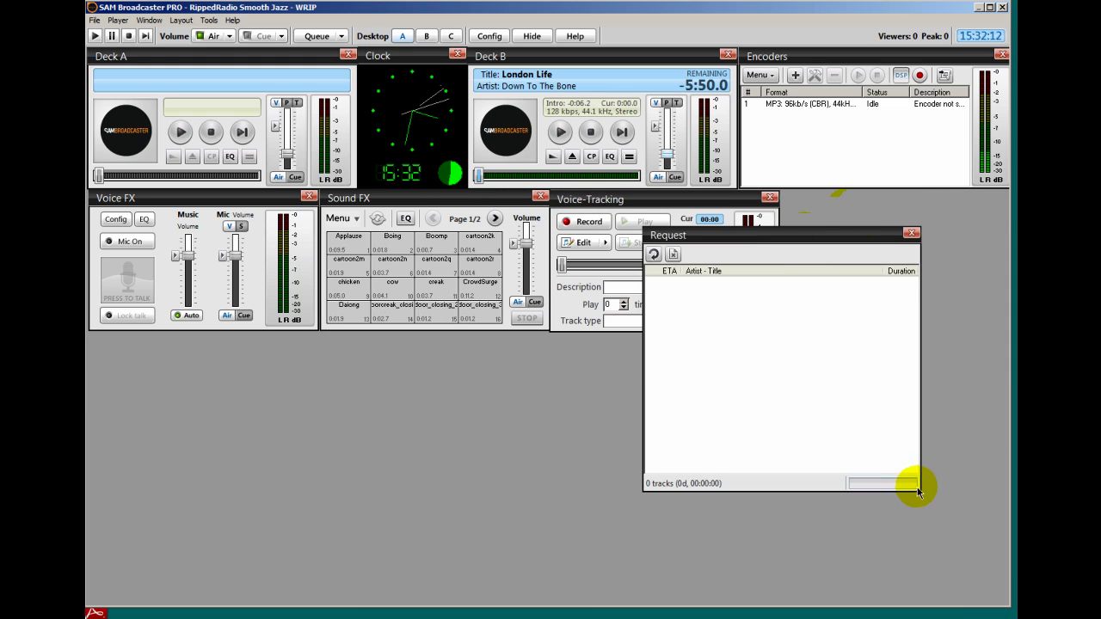
drag(919, 488, 813, 408)
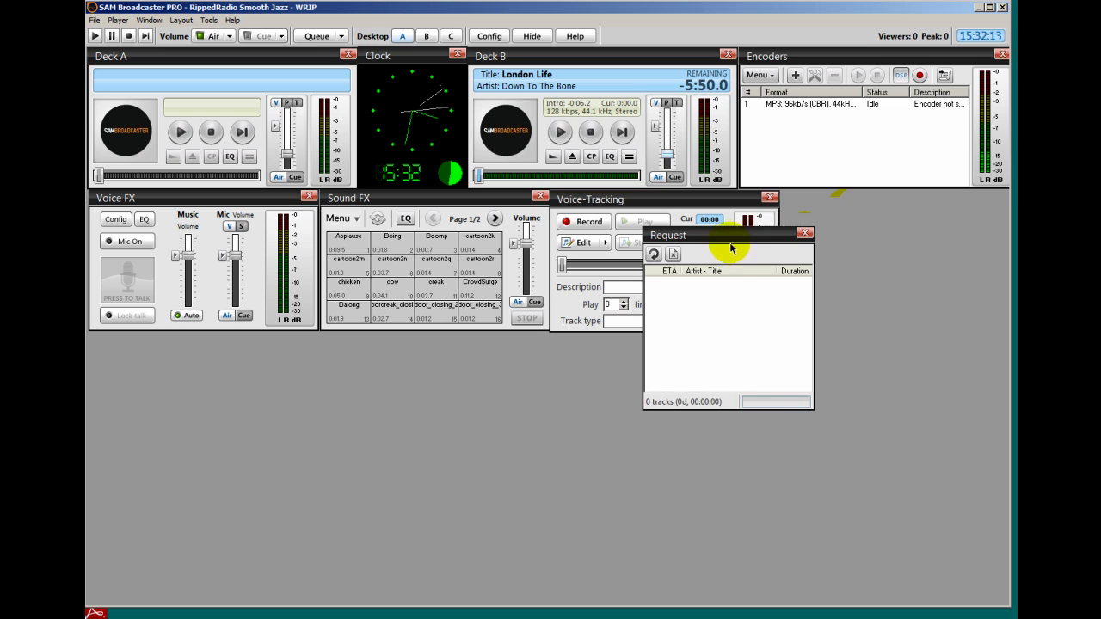
drag(730, 238, 869, 206)
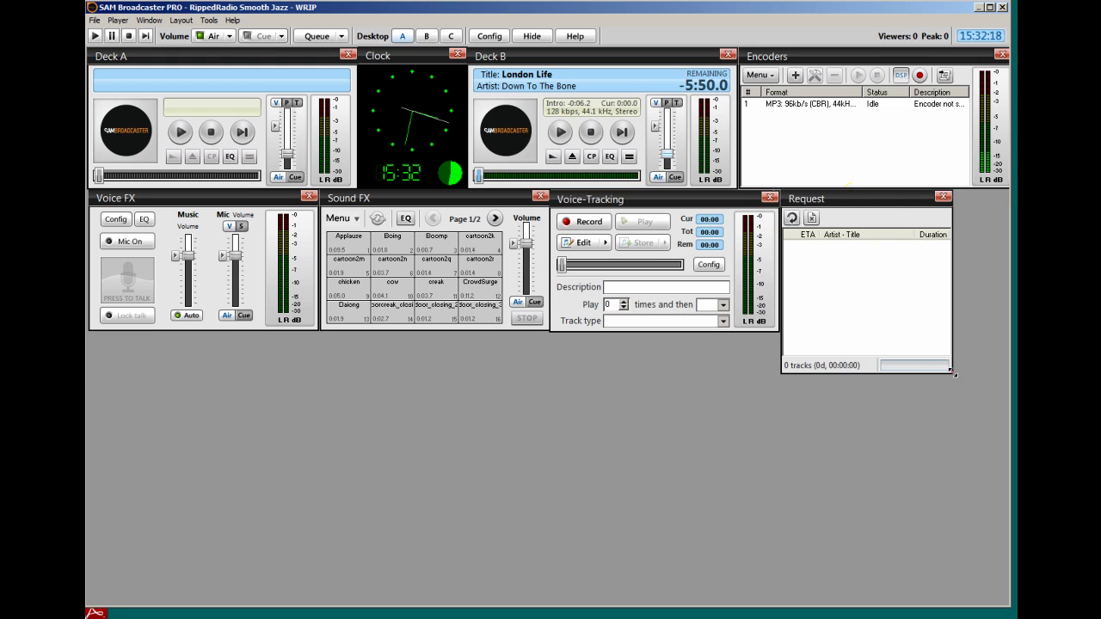
drag(952, 372, 1003, 330)
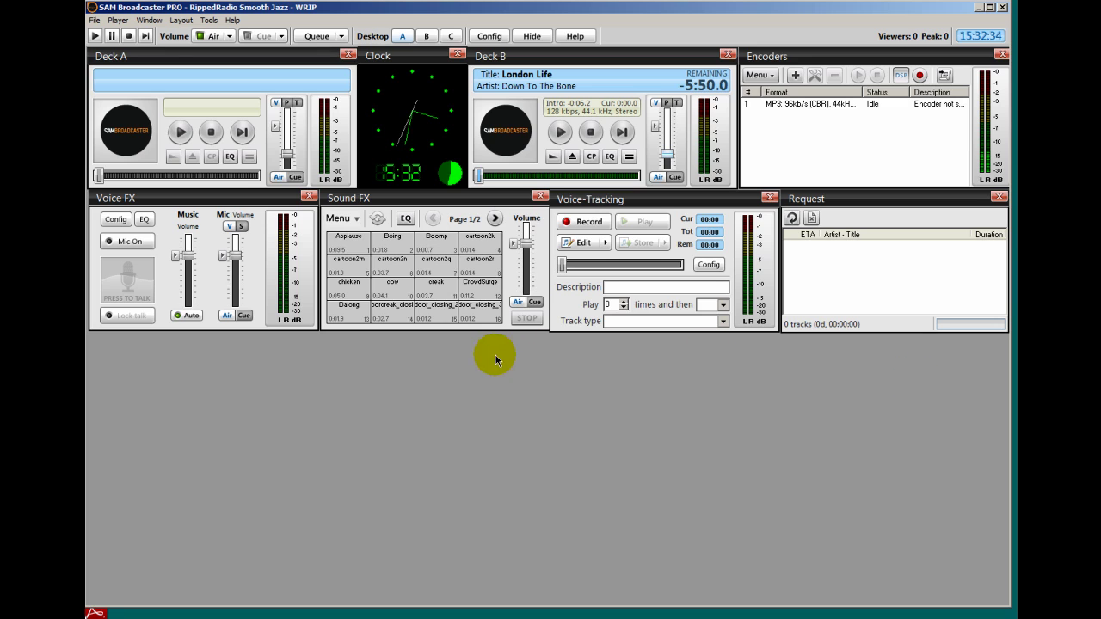
Add the Queue panel under Voice FX and stretch it to the bottom
click(148, 23)
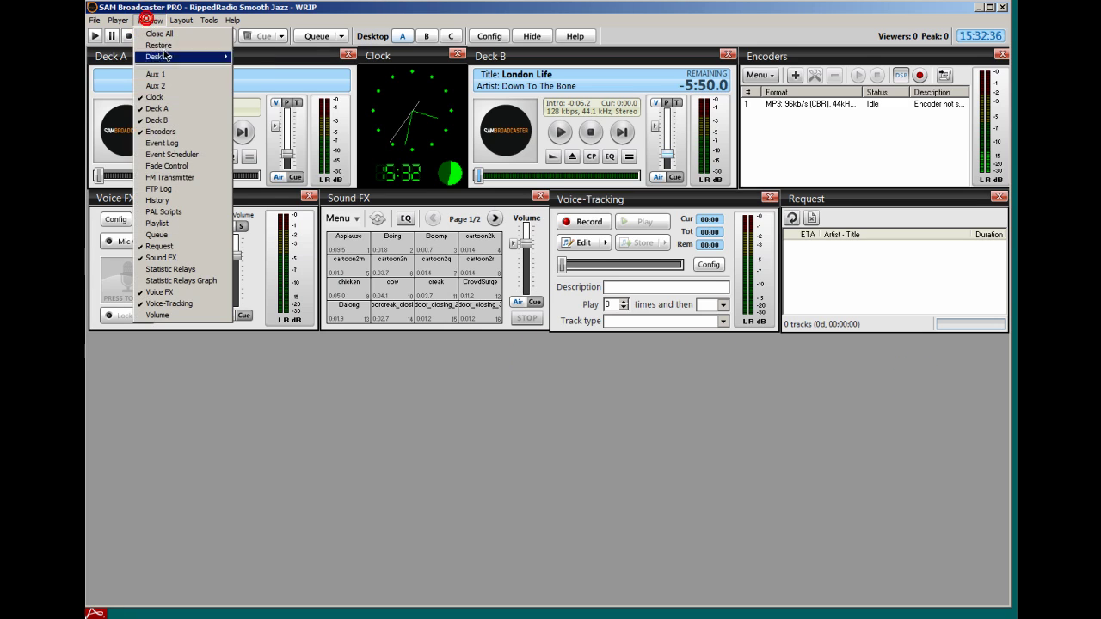
click(164, 243)
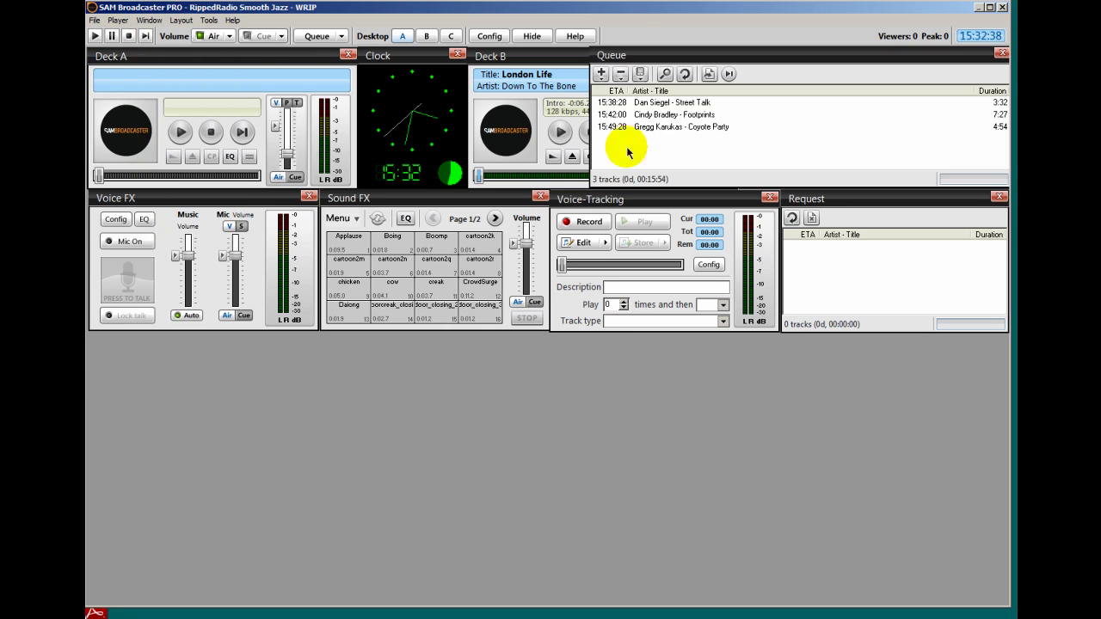
drag(654, 59, 150, 345)
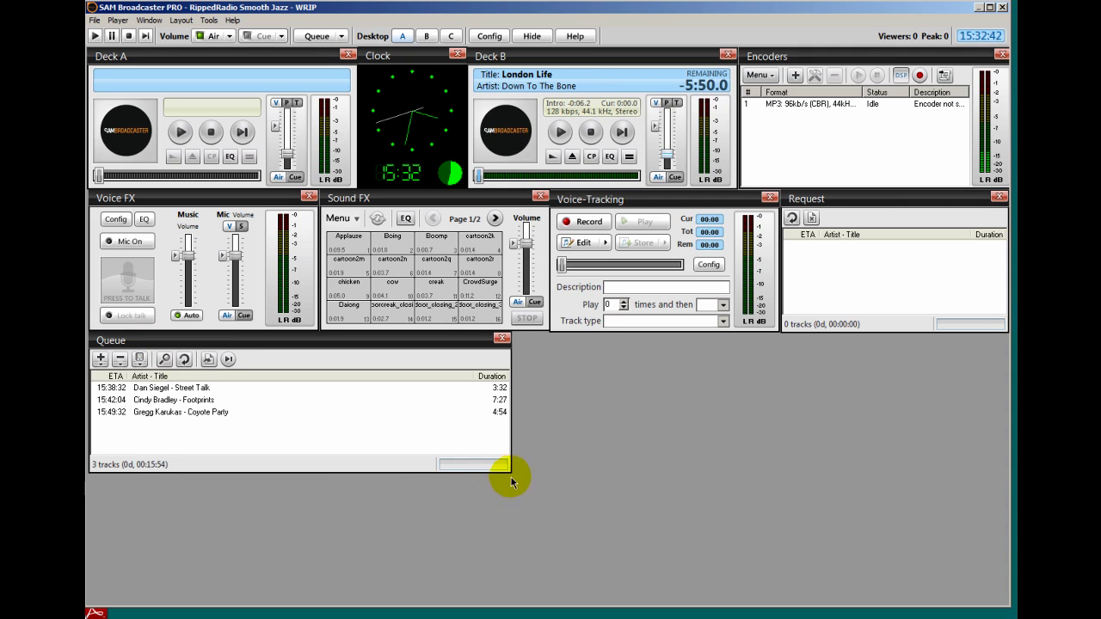
drag(508, 473, 319, 603)
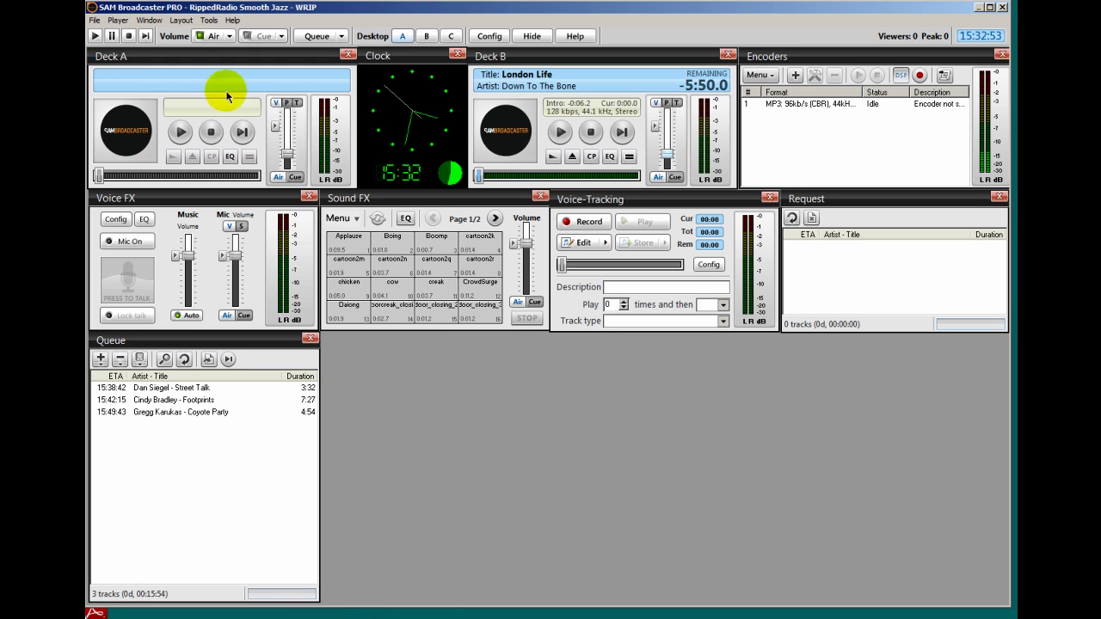
Add the History panel beside Queue under Sound FX, stretched to the bottom edge
click(150, 19)
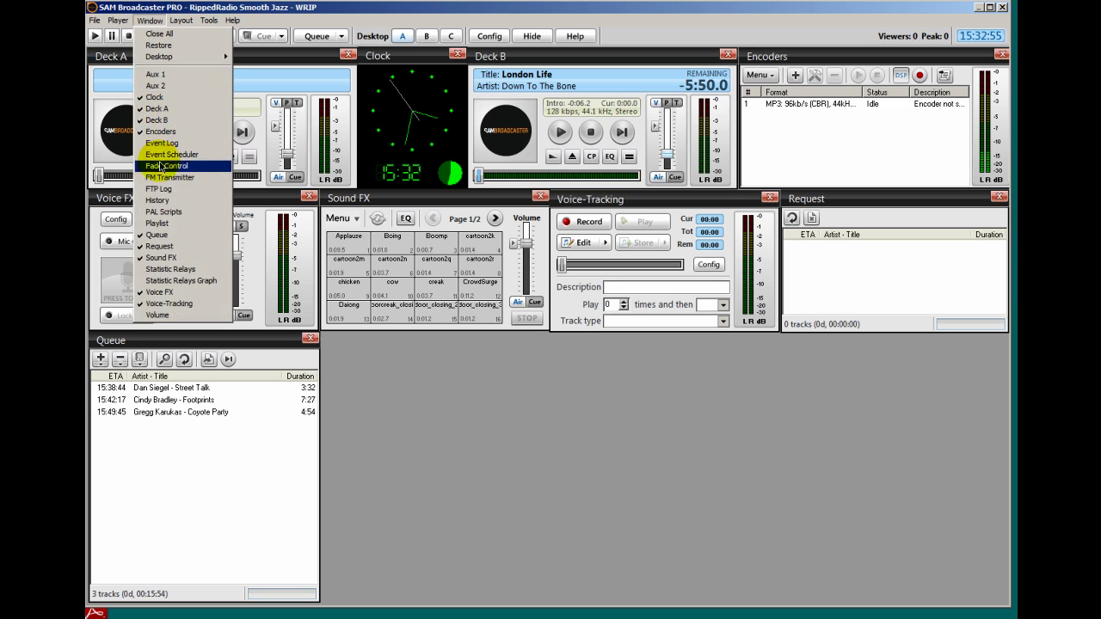
click(164, 200)
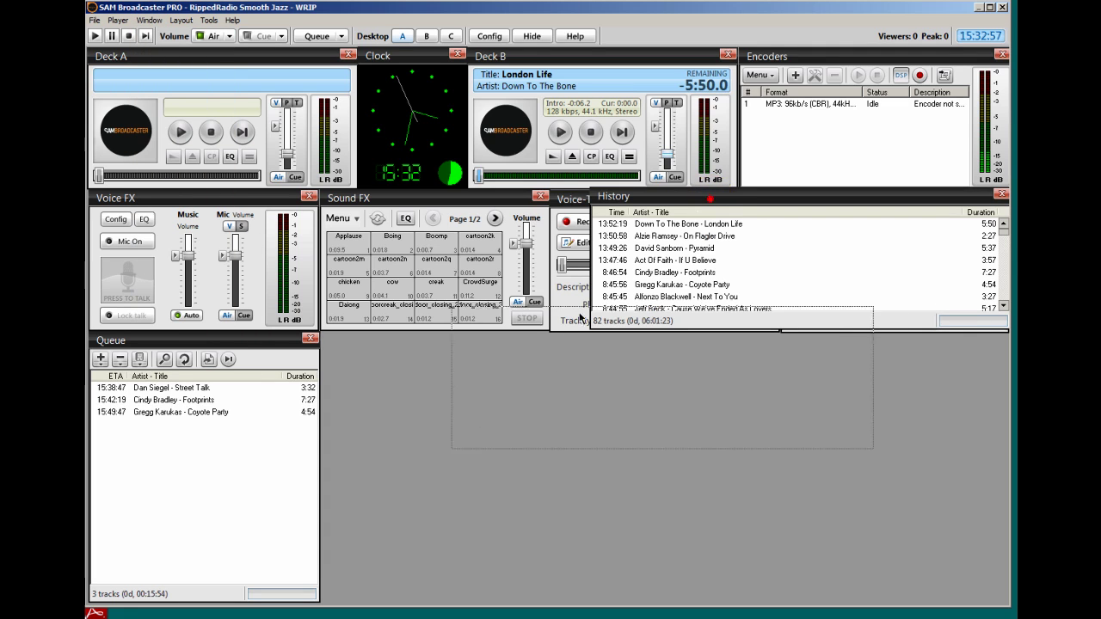
drag(581, 318, 443, 344)
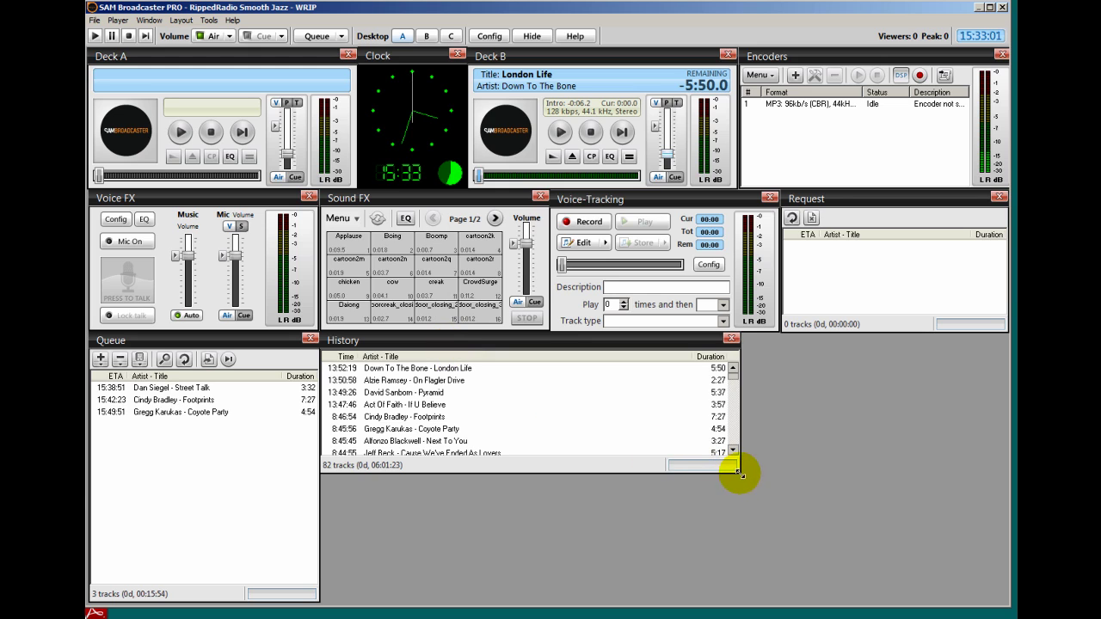
drag(739, 472, 550, 605)
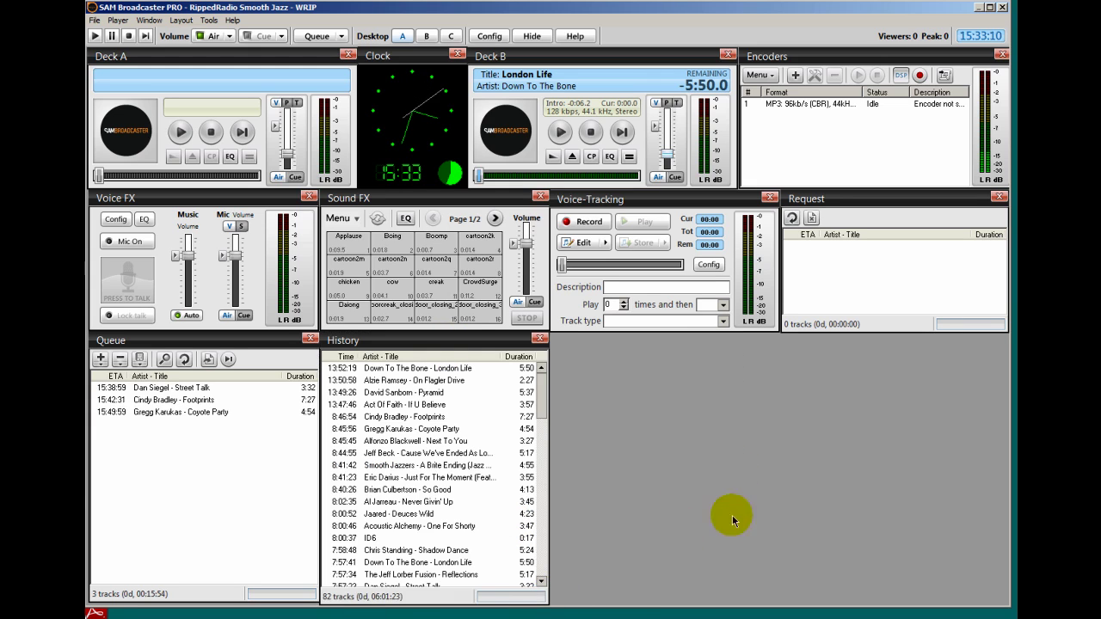
click(150, 20)
Add the Playlist panel under Voice-Tracking, beside History
click(157, 222)
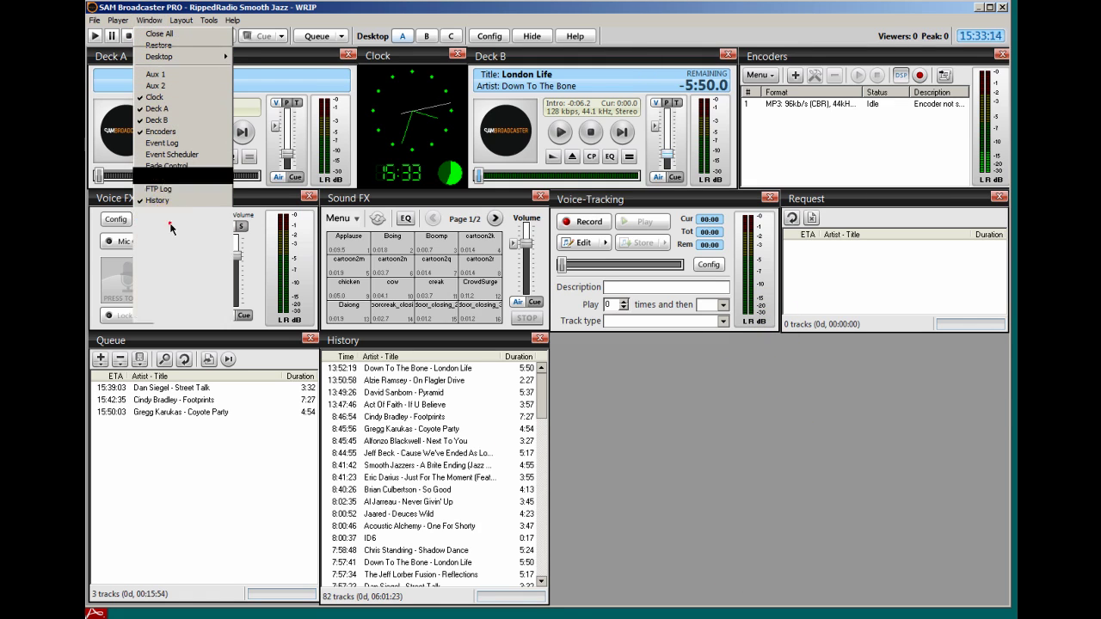
drag(660, 346, 663, 352)
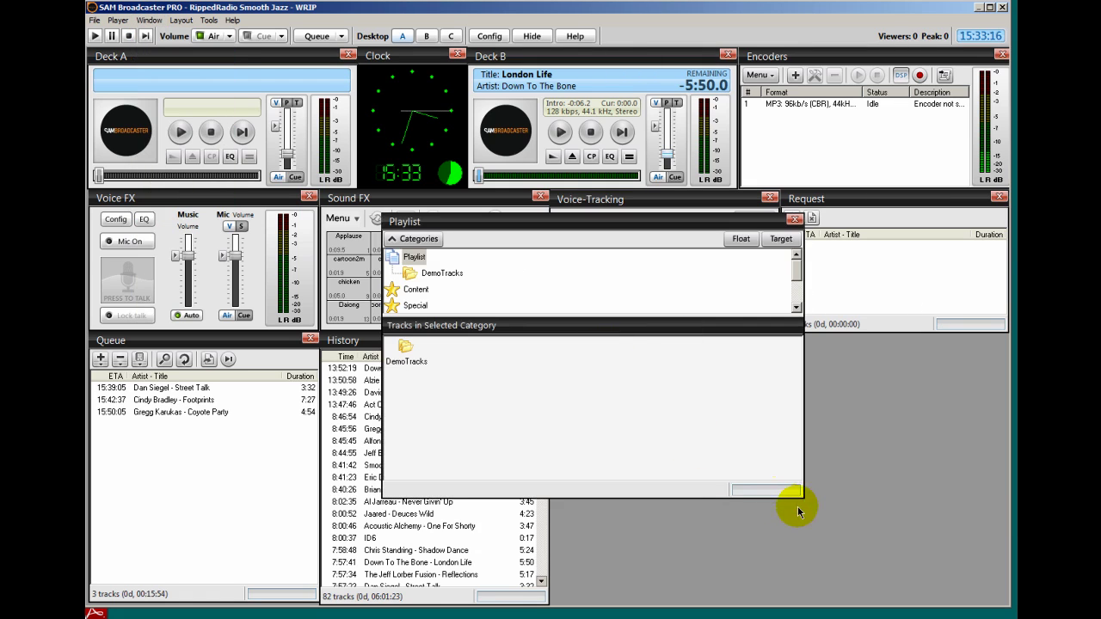
drag(466, 222, 778, 605)
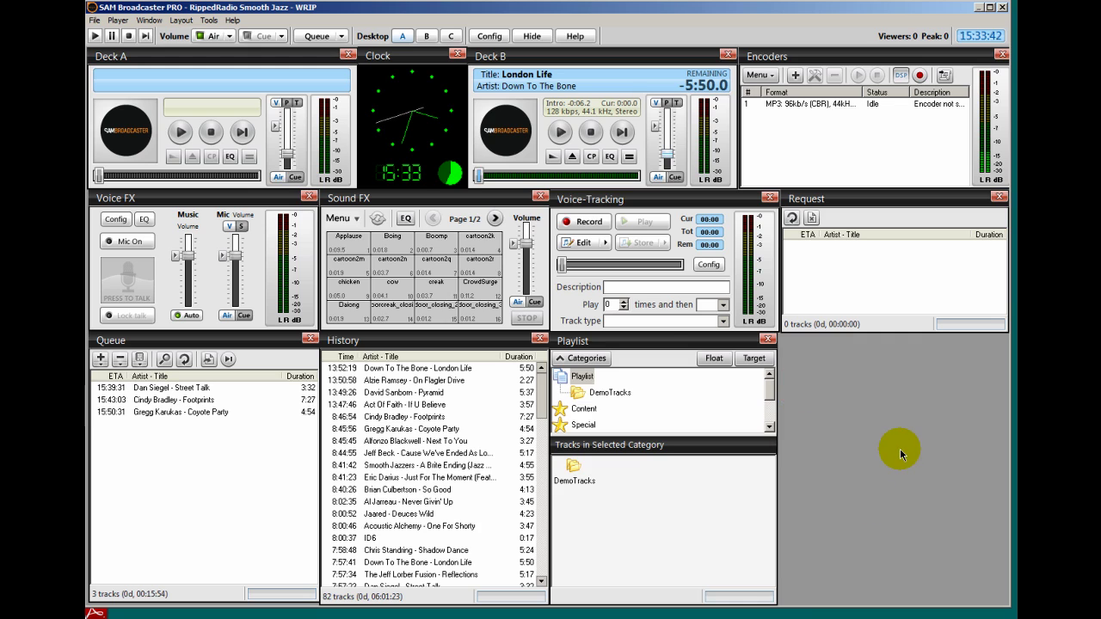
Add the Statistic Relays Graph panel into the space under Request
click(148, 21)
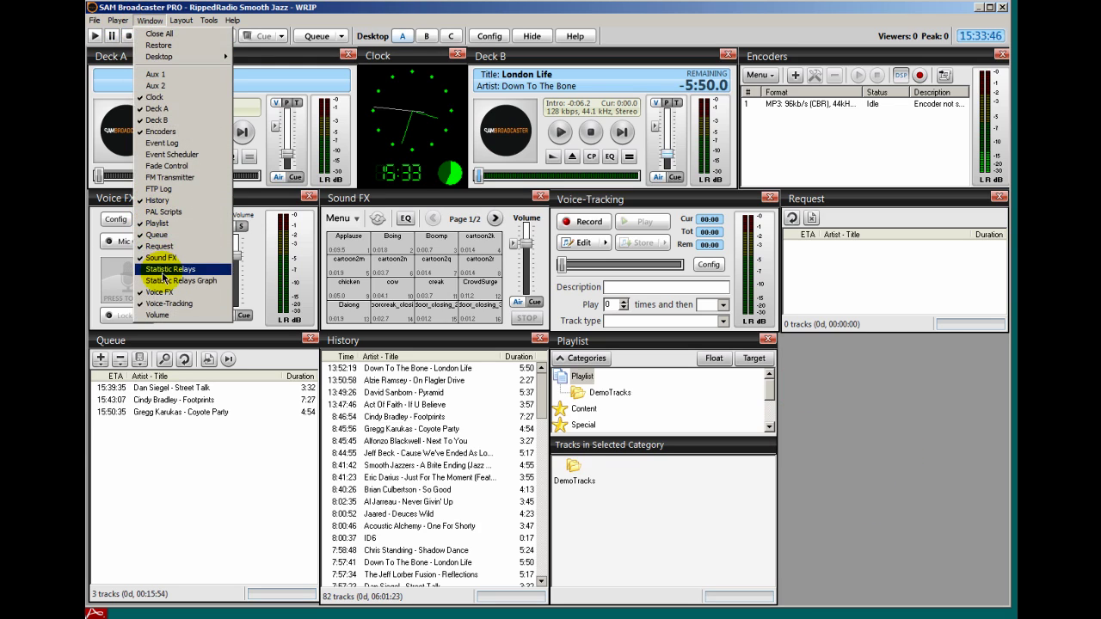
click(165, 284)
drag(772, 361, 1009, 583)
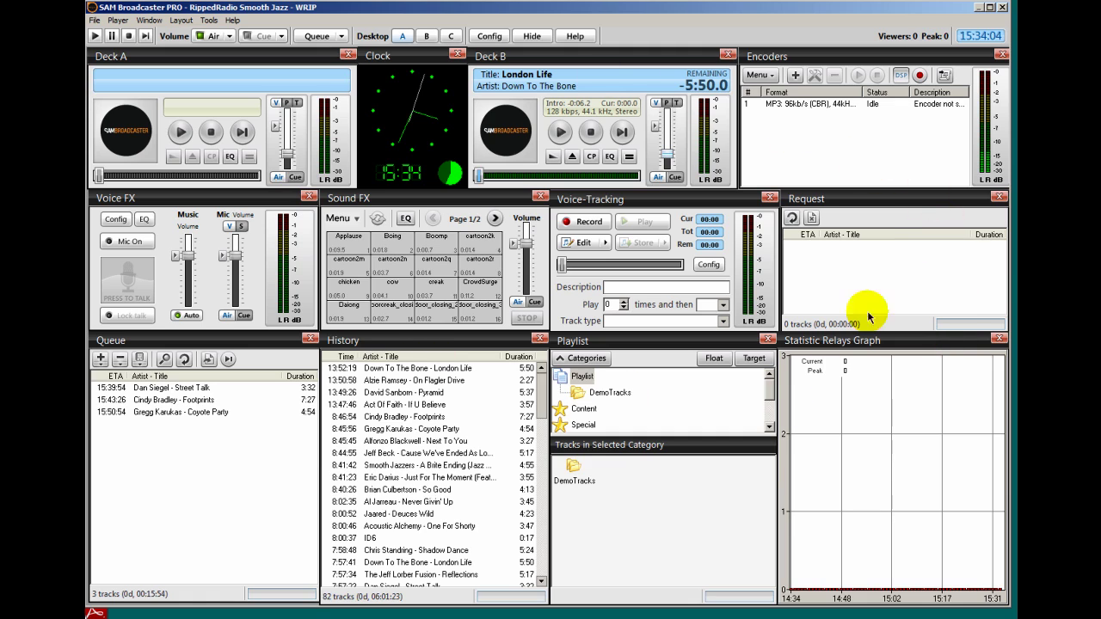
click(425, 37)
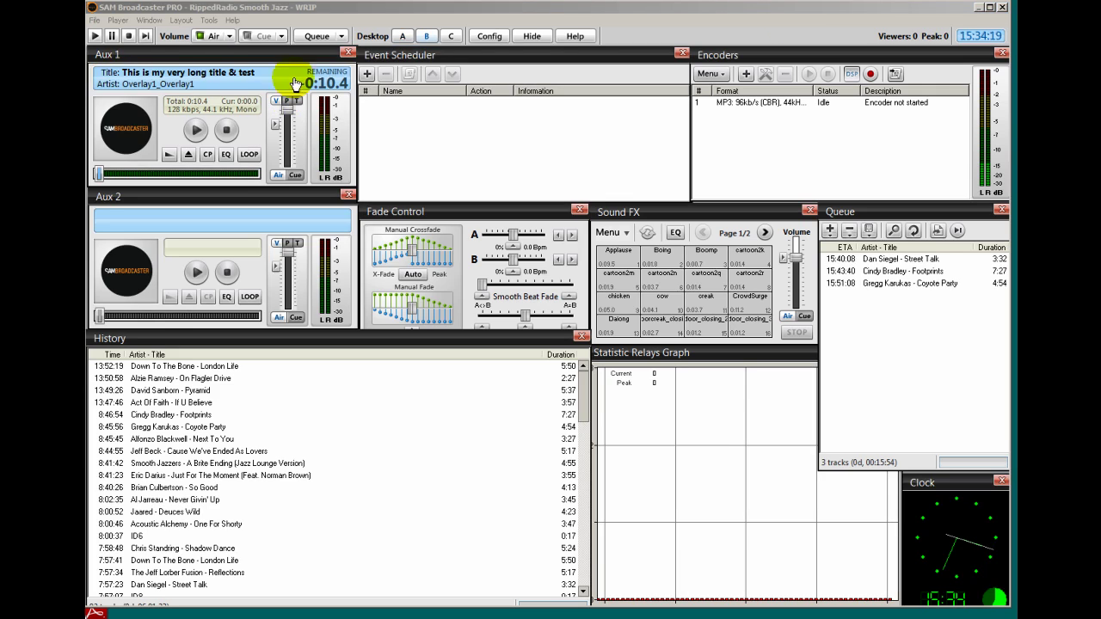
Close Aux 1, Event Scheduler, Encoders, Queue, Sound FX, Fade Control and Aux 2
click(347, 53)
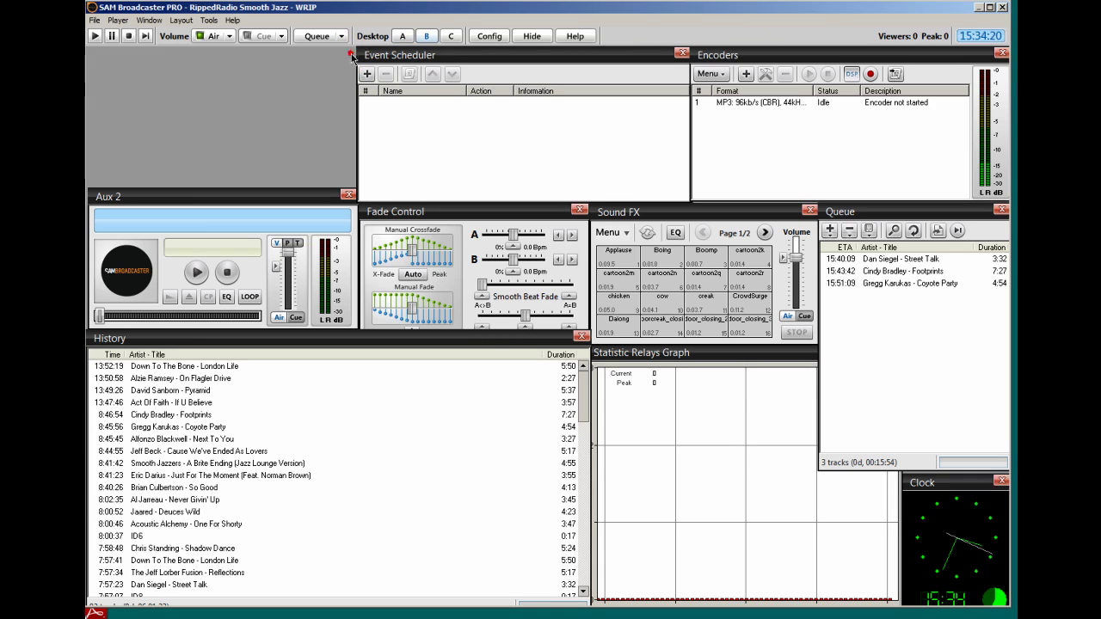
click(682, 53)
click(1001, 52)
click(1000, 210)
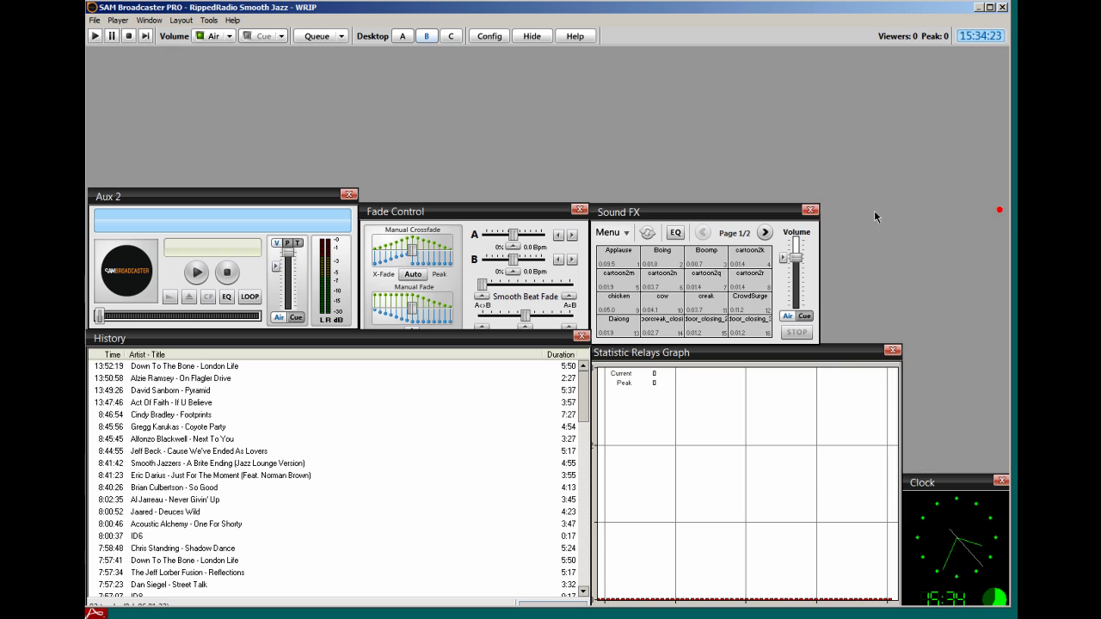
click(810, 210)
click(580, 212)
click(349, 194)
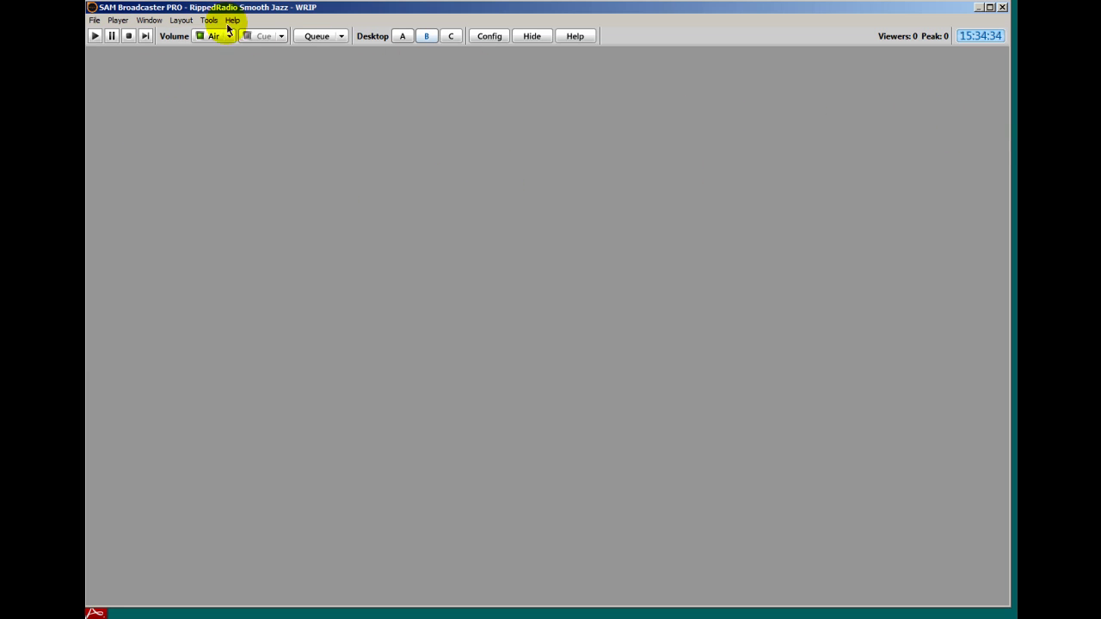
Add the Encoders panel at the top left and widen it
click(148, 20)
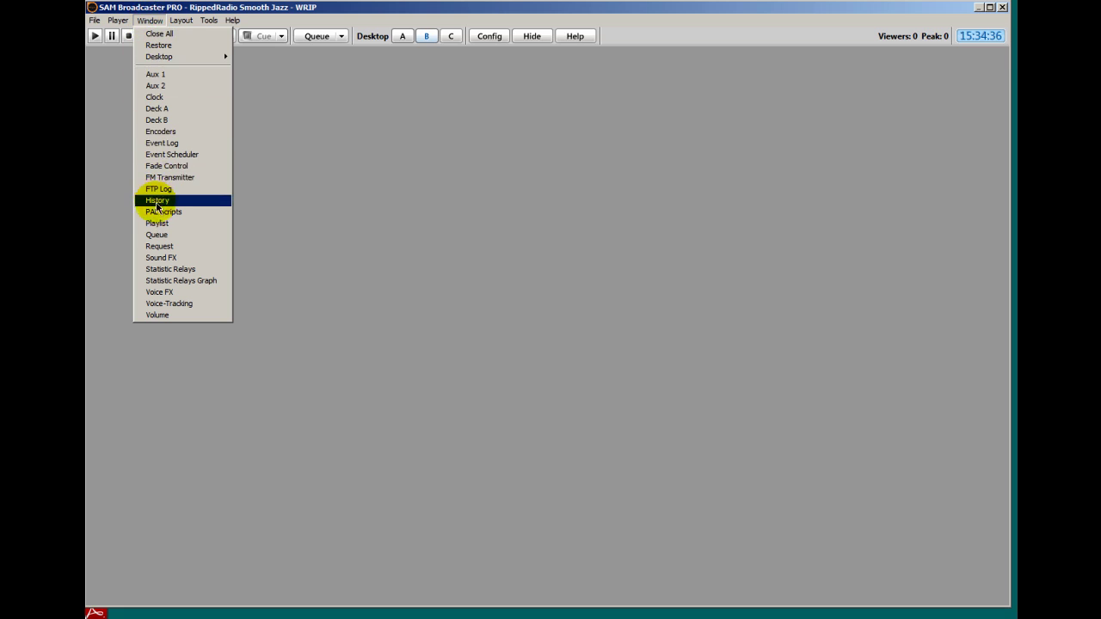
click(158, 133)
drag(757, 56, 159, 58)
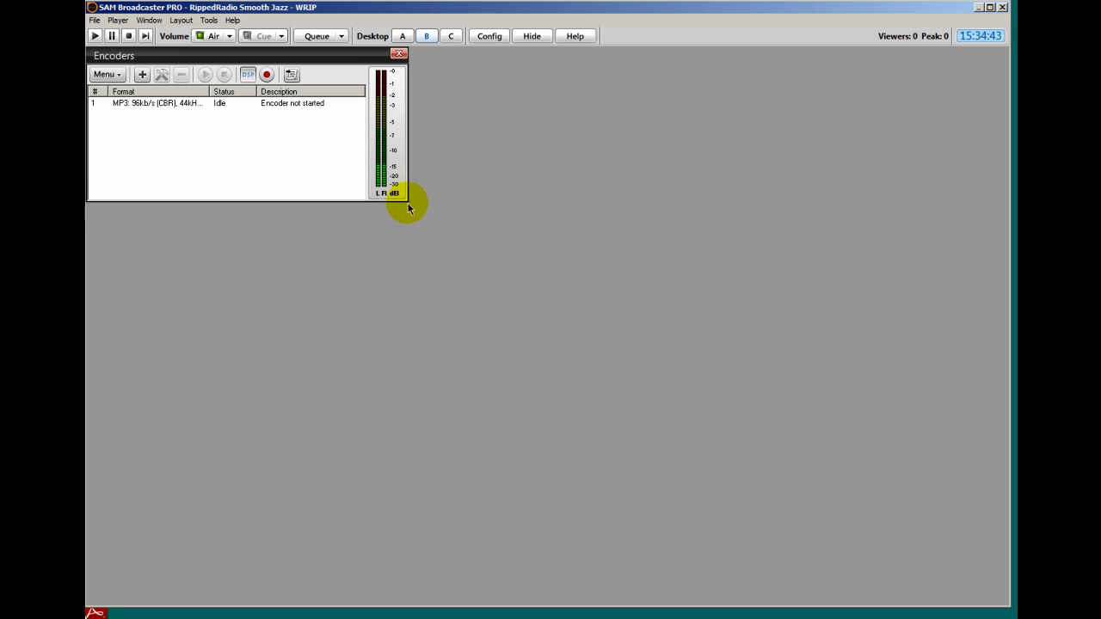
drag(410, 201, 497, 200)
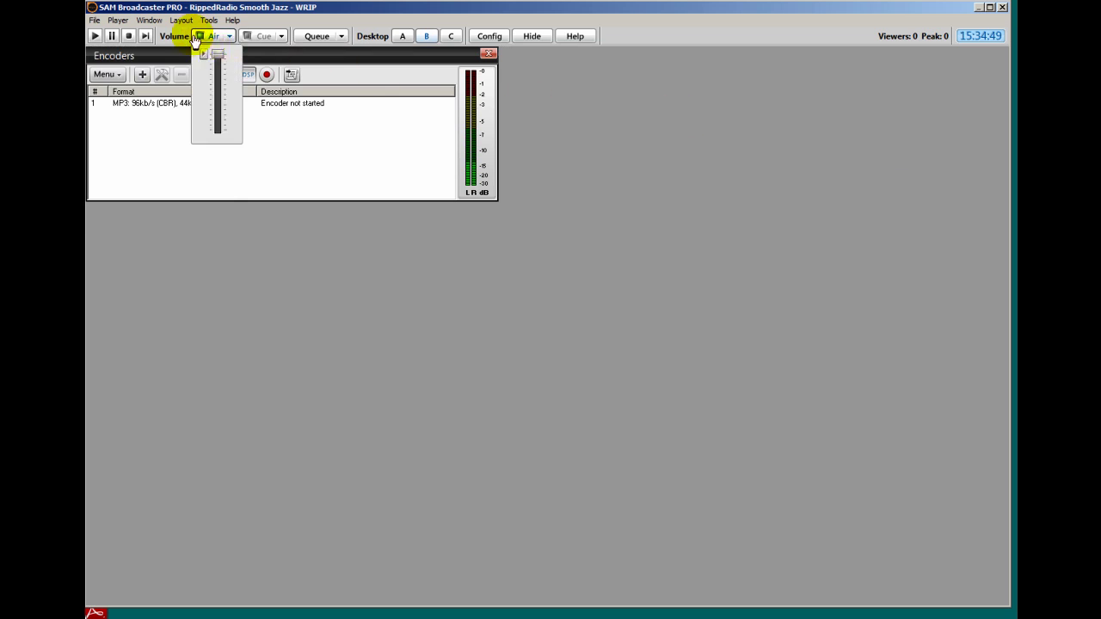
Add Statistic Relays beside Encoders and widen it to the right edge
click(149, 20)
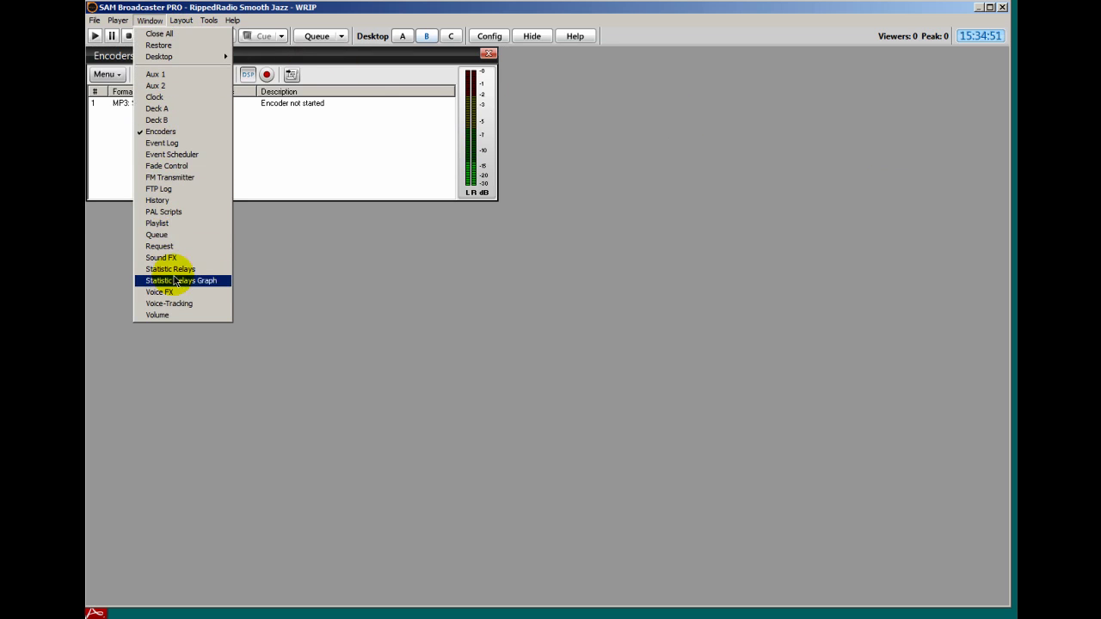
click(173, 270)
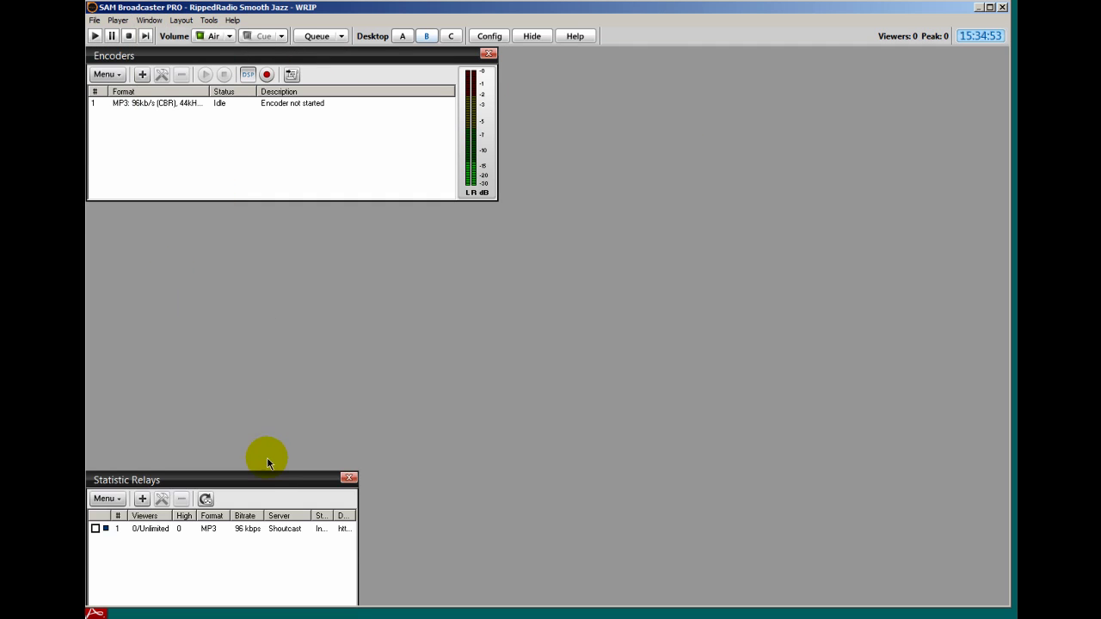
drag(267, 478, 610, 60)
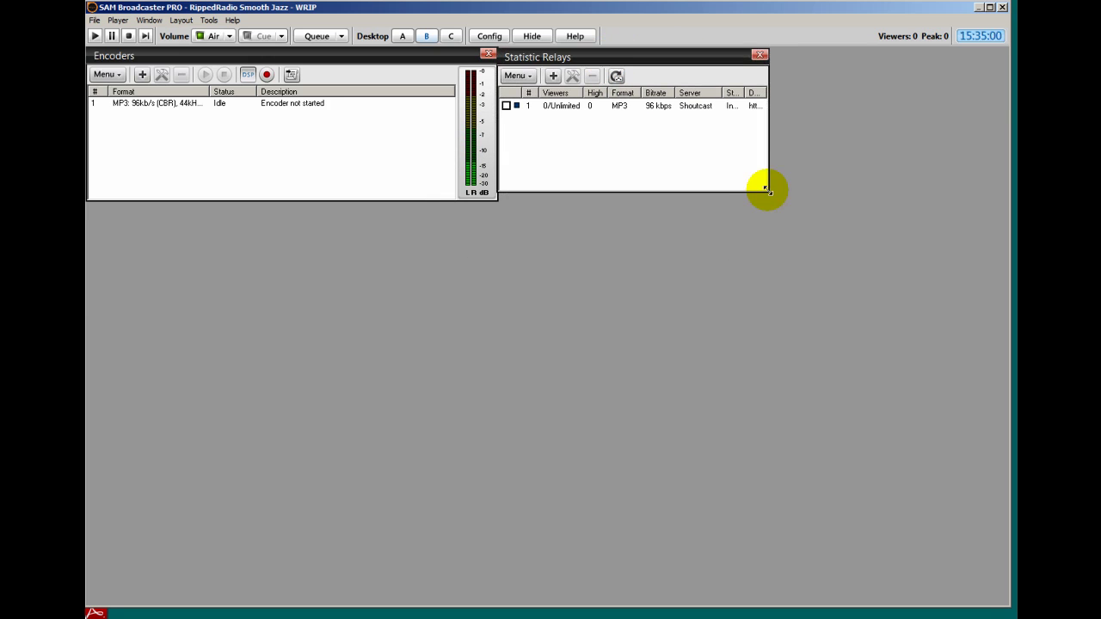
drag(768, 191, 1007, 200)
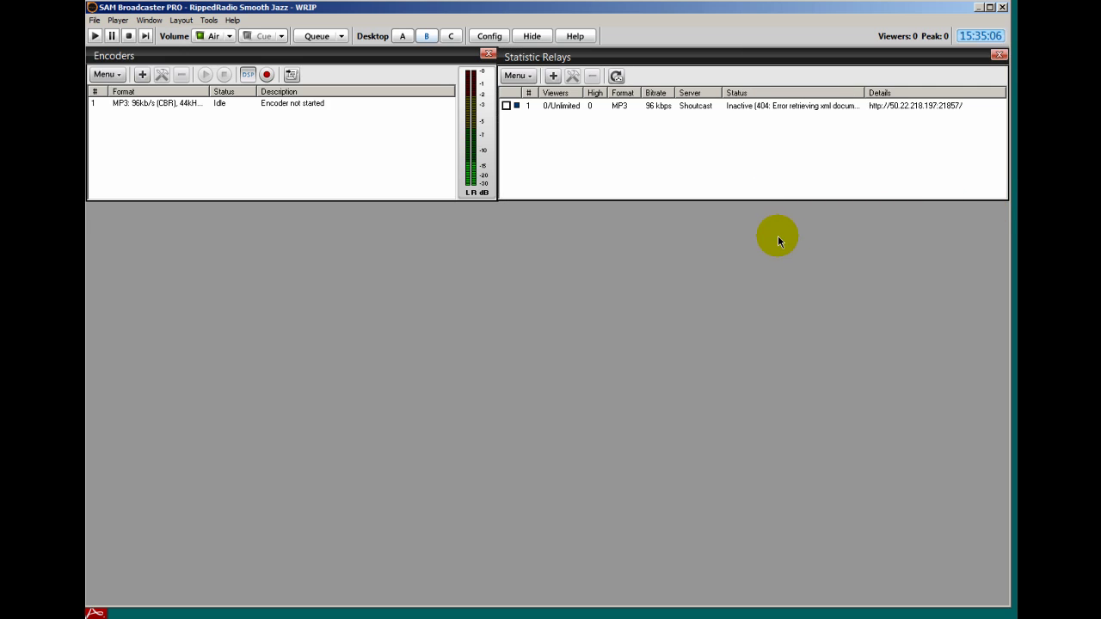
Add the Playlist panel under Encoders and stretch it down to the bottom
click(148, 21)
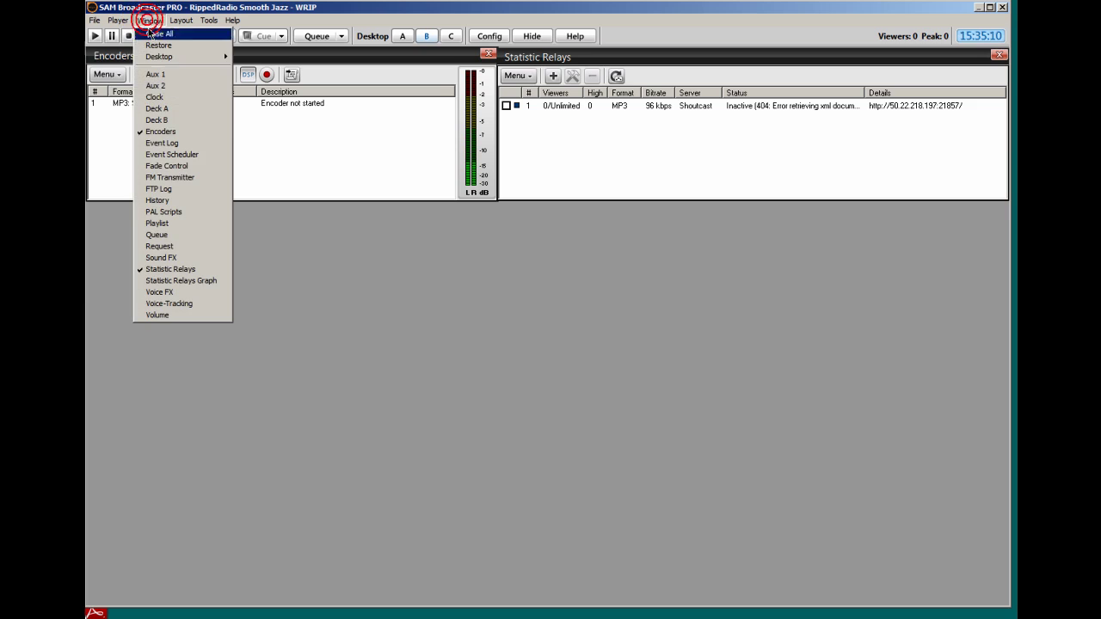
click(169, 223)
drag(695, 348, 192, 216)
drag(510, 486, 495, 598)
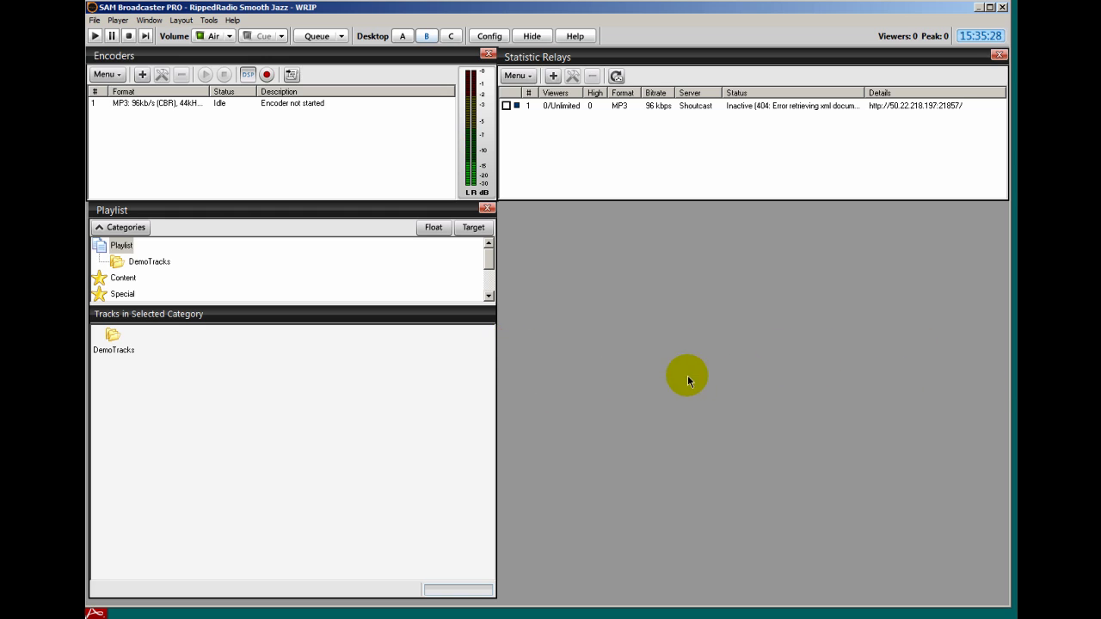
Place the Event Scheduler below Statistic Relays, extending to the right edge
click(152, 21)
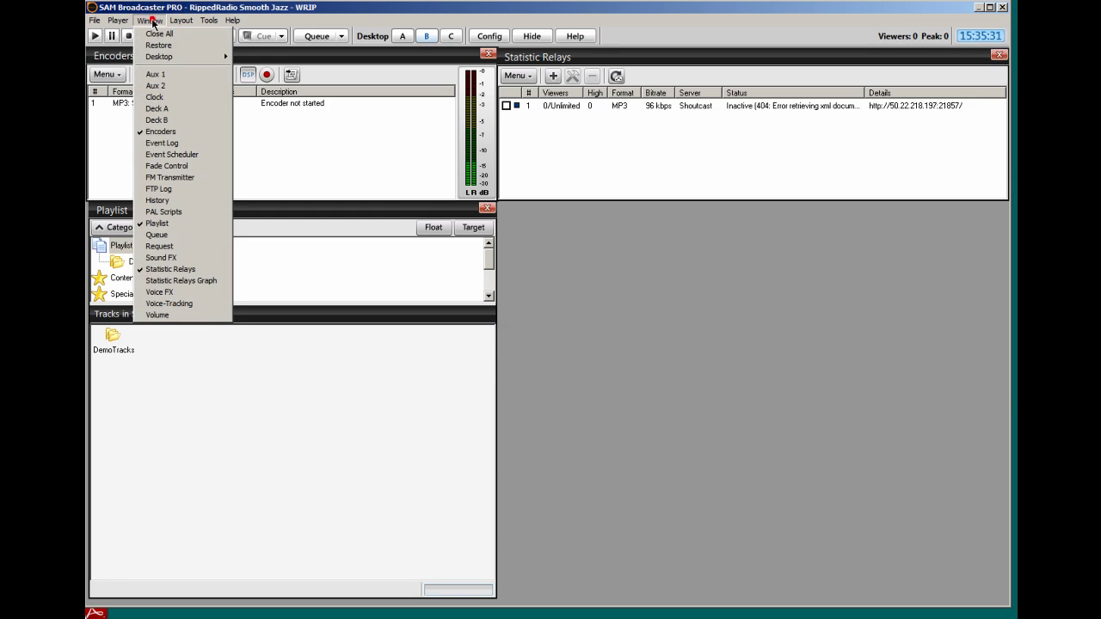
click(172, 153)
drag(480, 62, 658, 231)
drag(831, 356, 1005, 384)
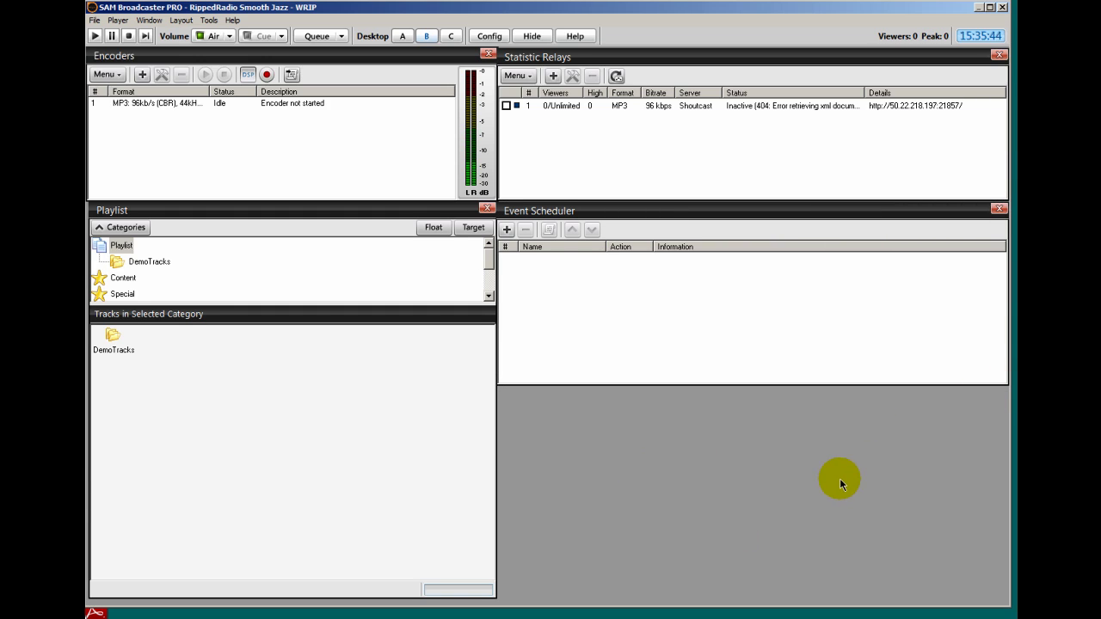
Add the Event Log below the Event Scheduler, filling the lower right corner
click(149, 19)
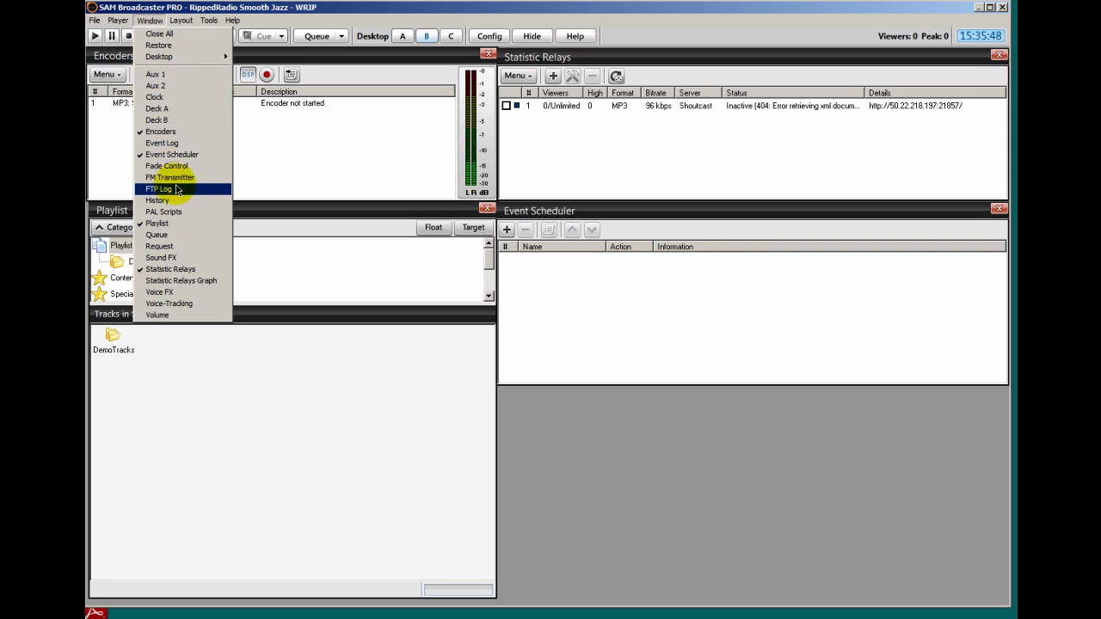
click(164, 143)
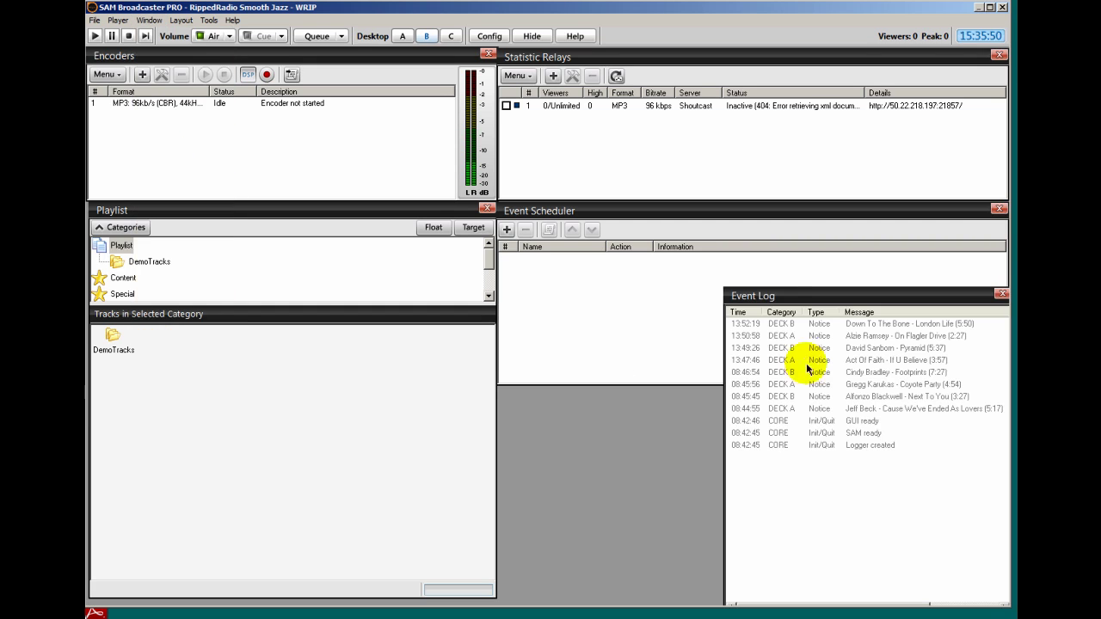
drag(783, 298, 705, 397)
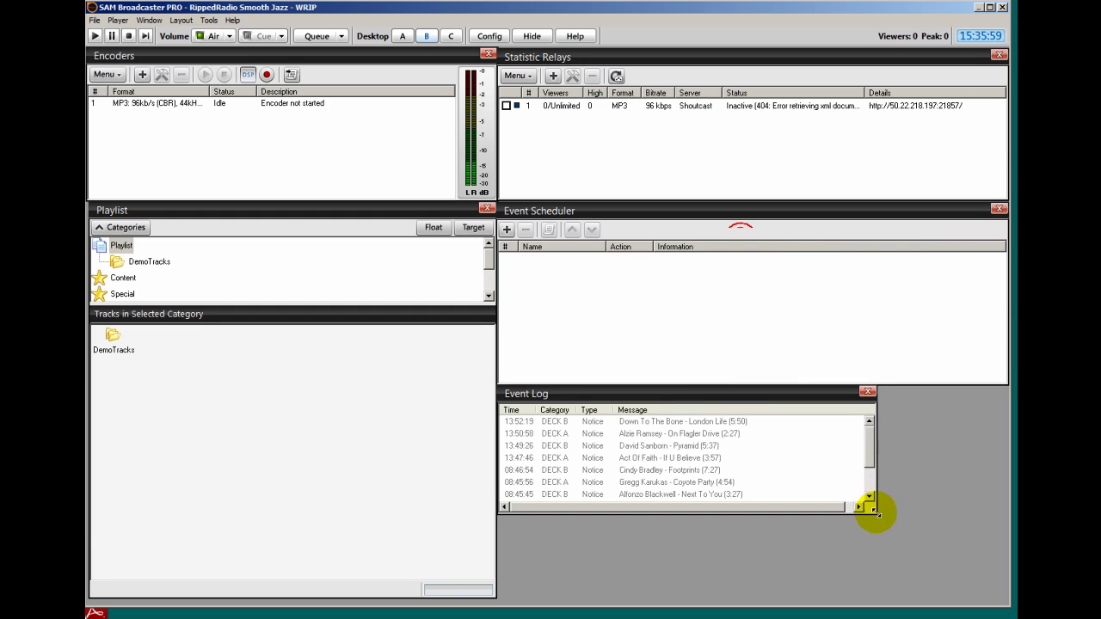
drag(875, 514, 1009, 605)
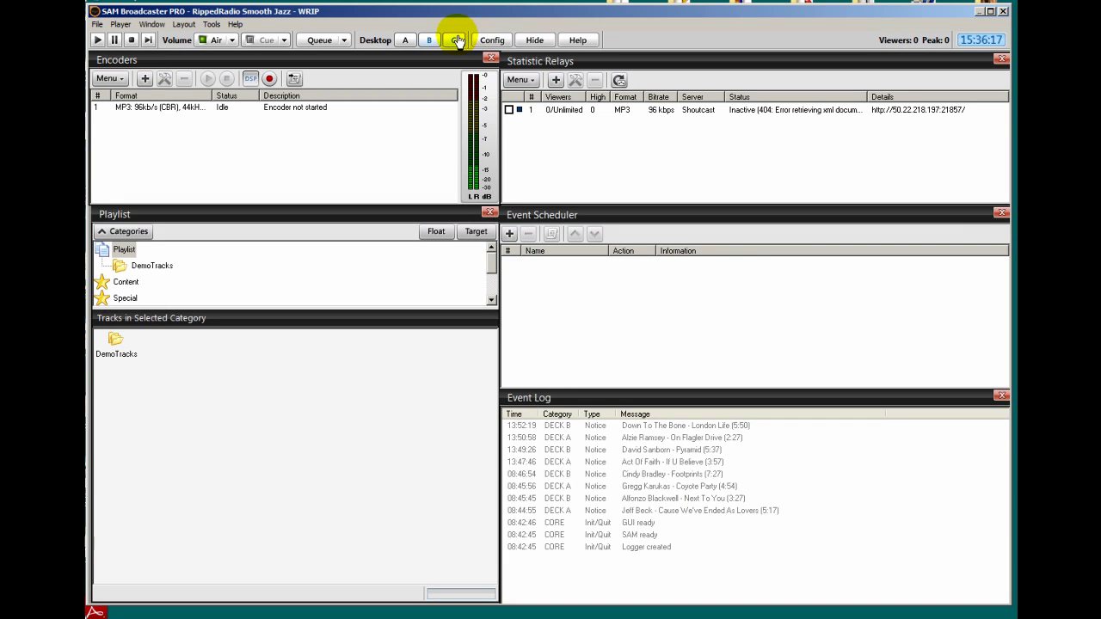
Switch to desktop C and close its FM Transmitter, Queue, Playlist and Event Scheduler panels
click(456, 41)
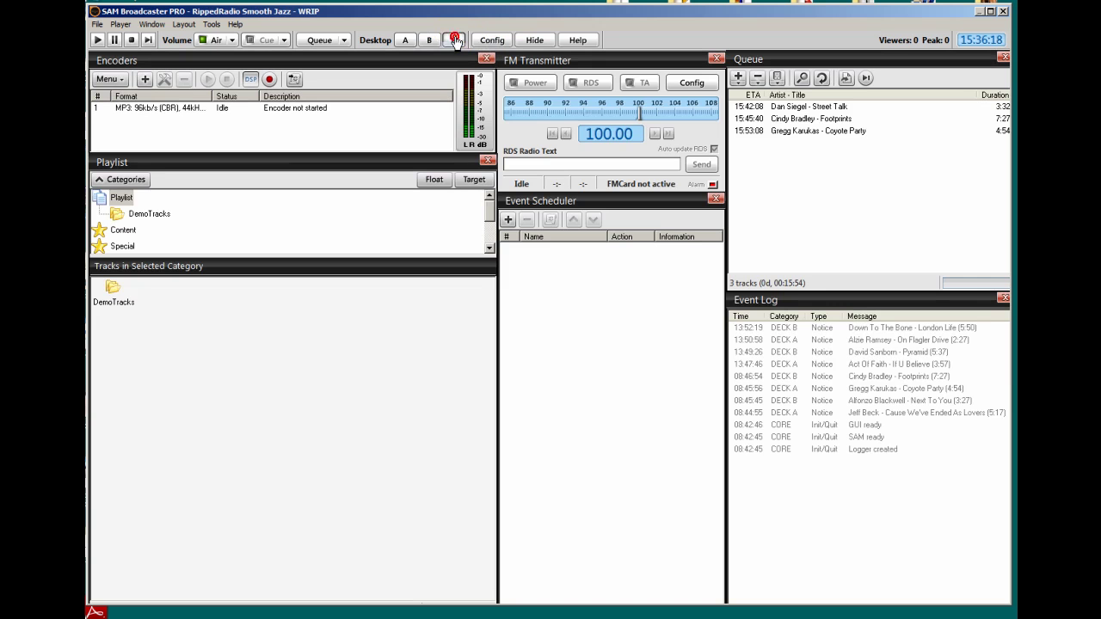
click(716, 60)
click(1003, 57)
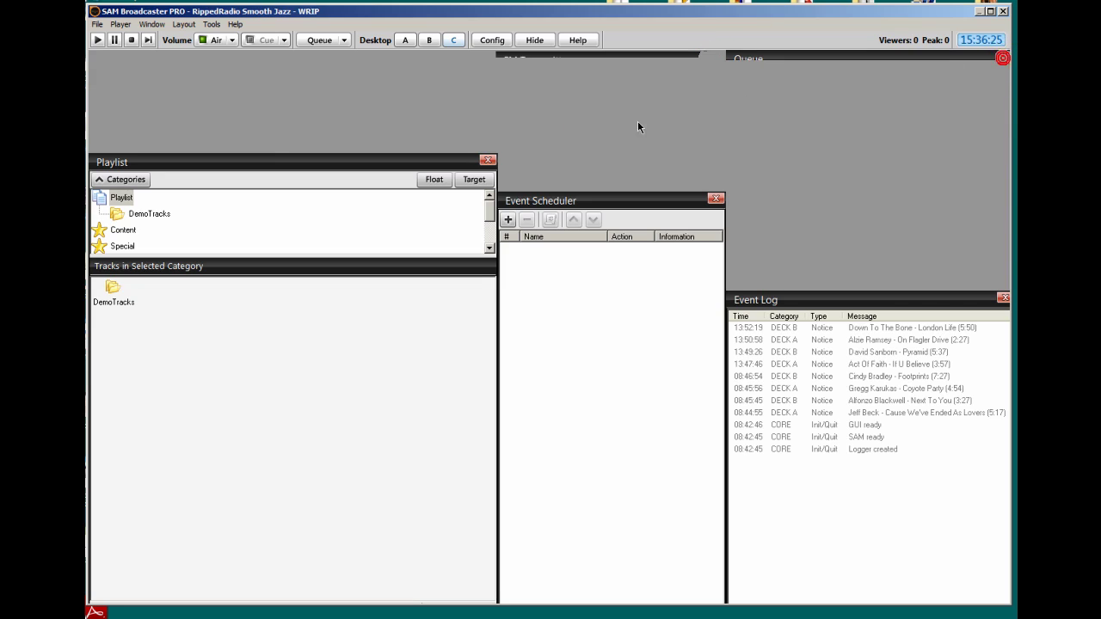
click(489, 161)
click(715, 201)
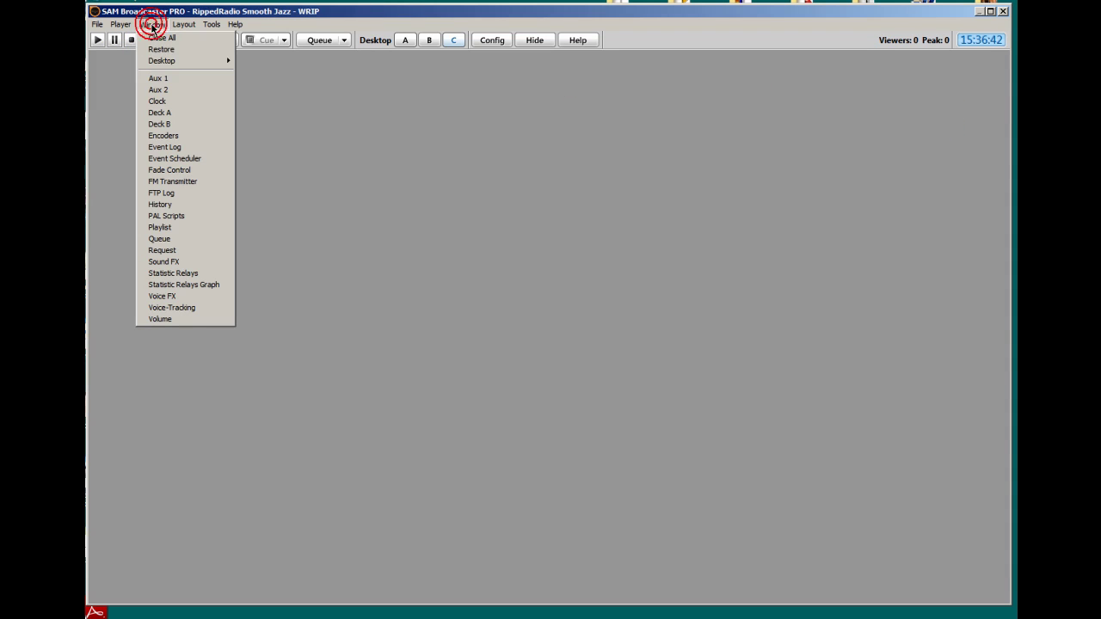
Show Aux 1 and Aux 2, move Aux 2 top right, and add PAL Scripts between them
click(147, 76)
click(151, 25)
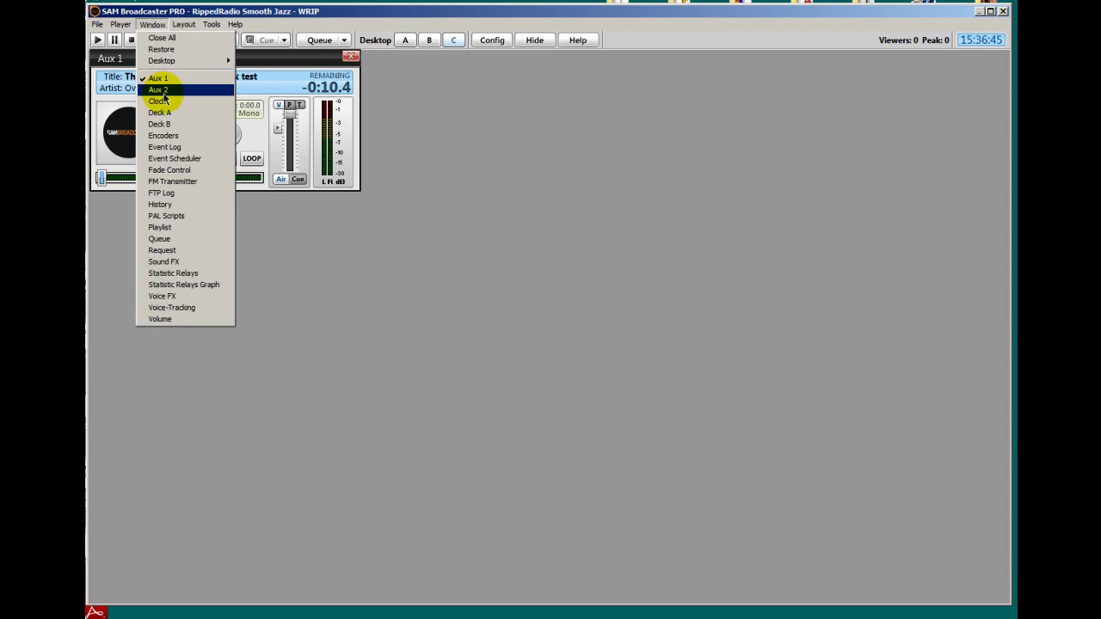
click(159, 91)
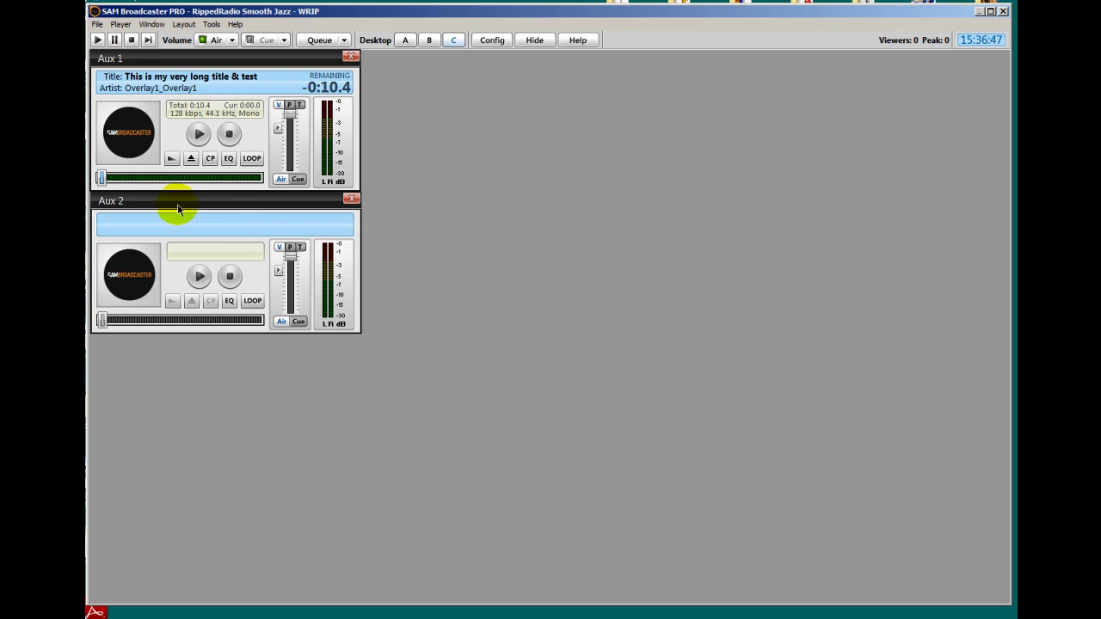
drag(178, 209, 828, 69)
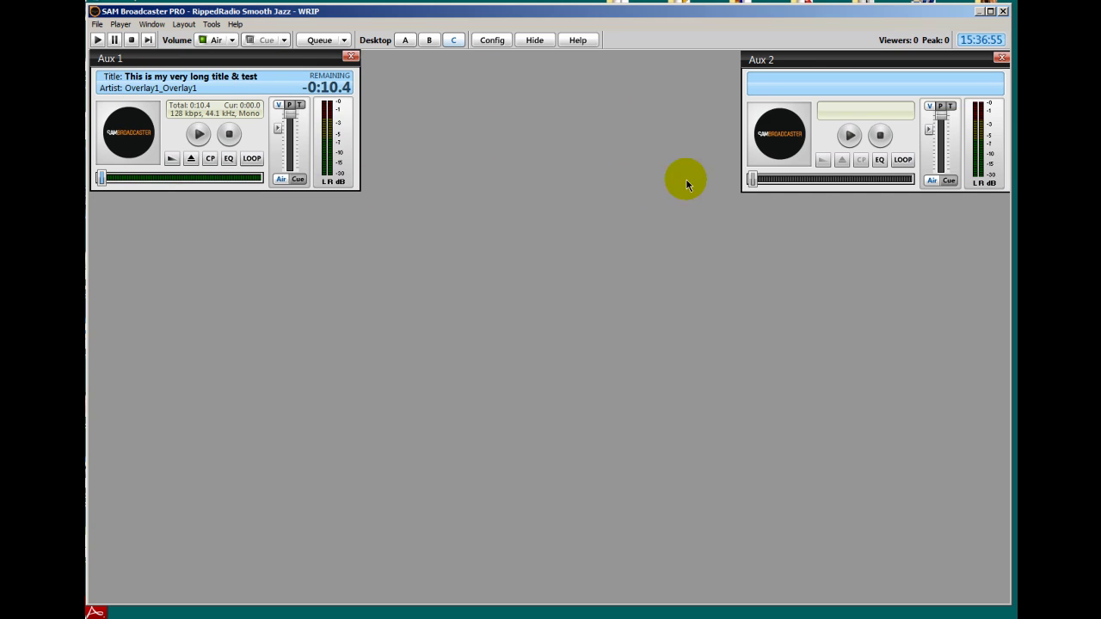
click(153, 24)
click(164, 215)
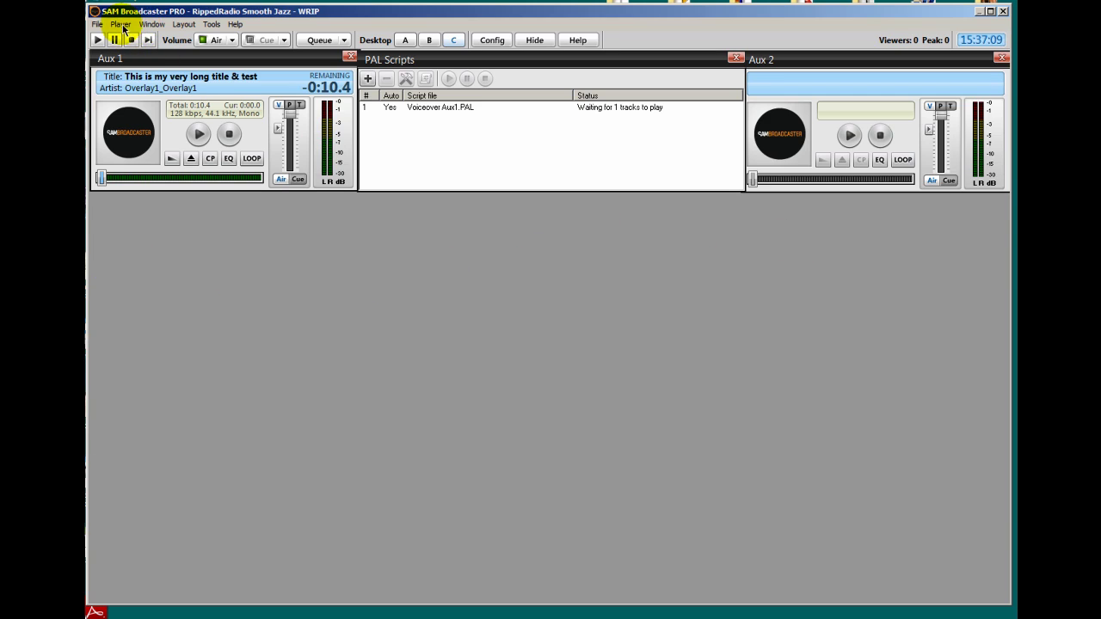
Add the Queue panel under the Aux 1 player and resize it
click(151, 24)
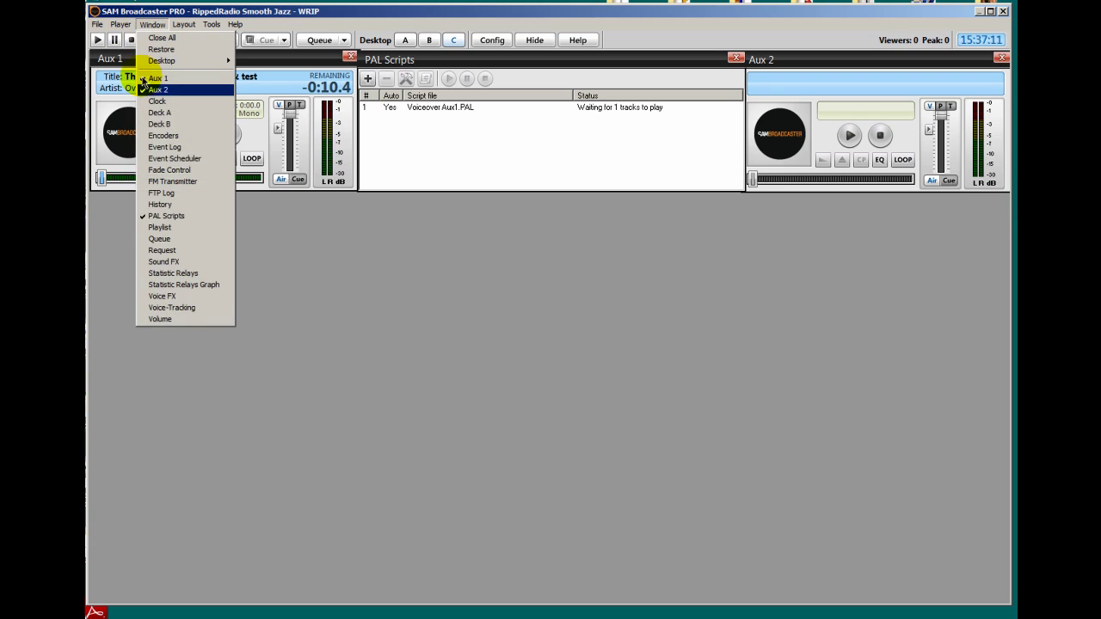
click(161, 239)
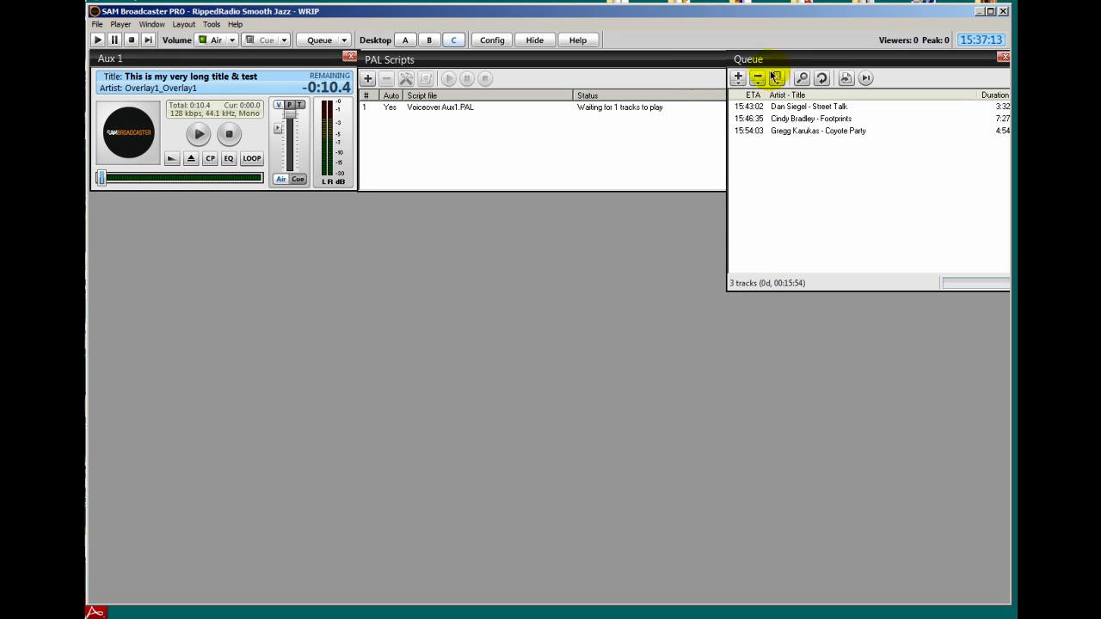
drag(764, 61, 141, 206)
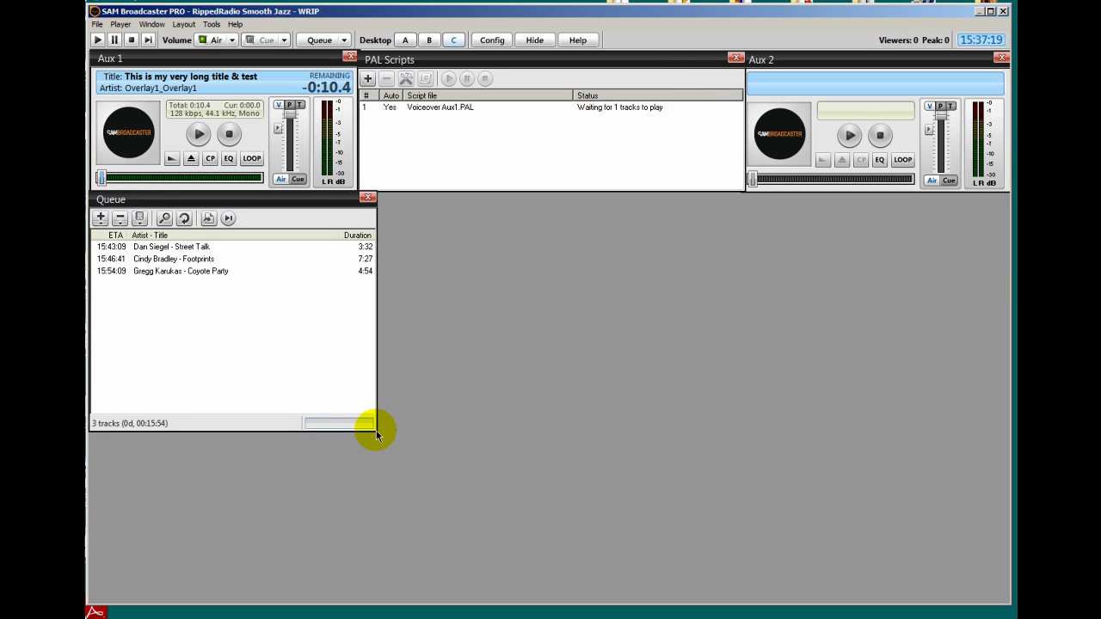
drag(376, 430, 476, 339)
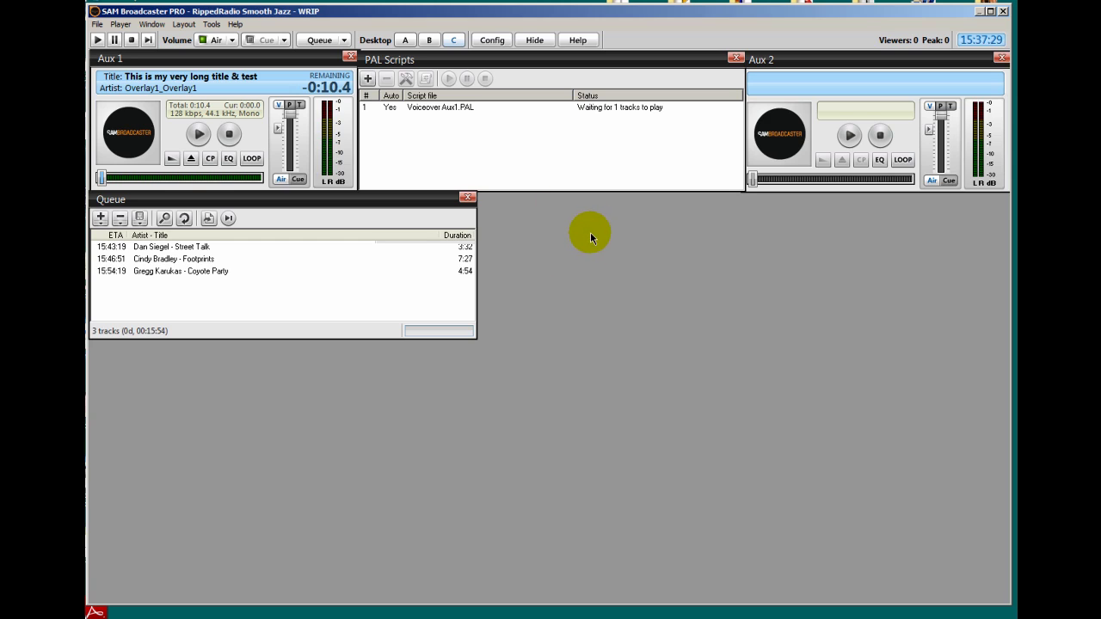
Add the FTP Log panel and fit it beside the Queue
click(153, 25)
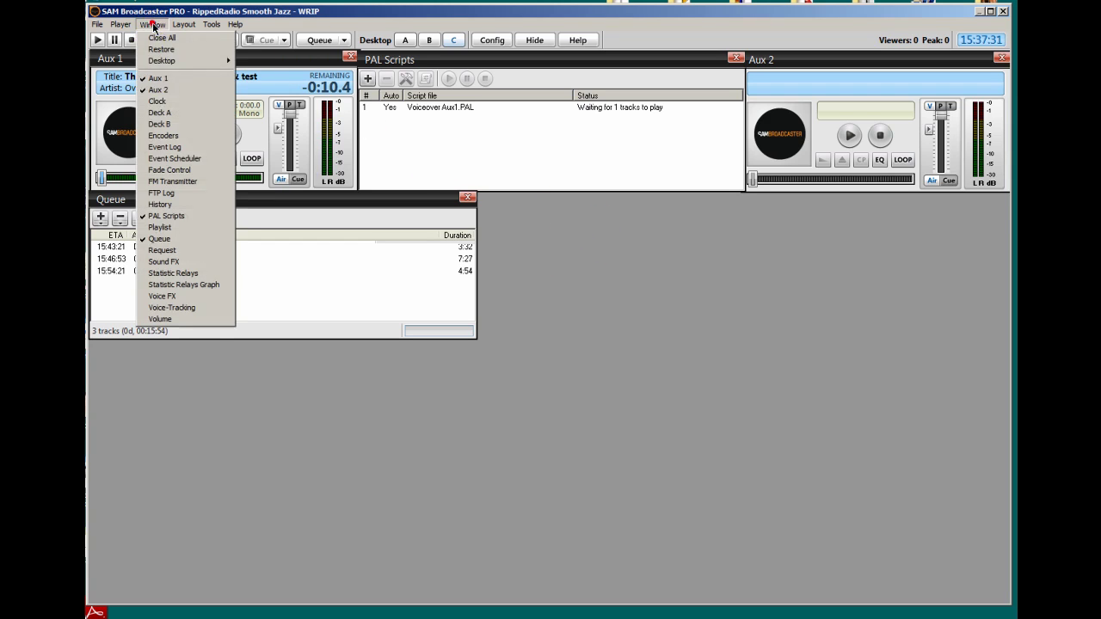
click(161, 193)
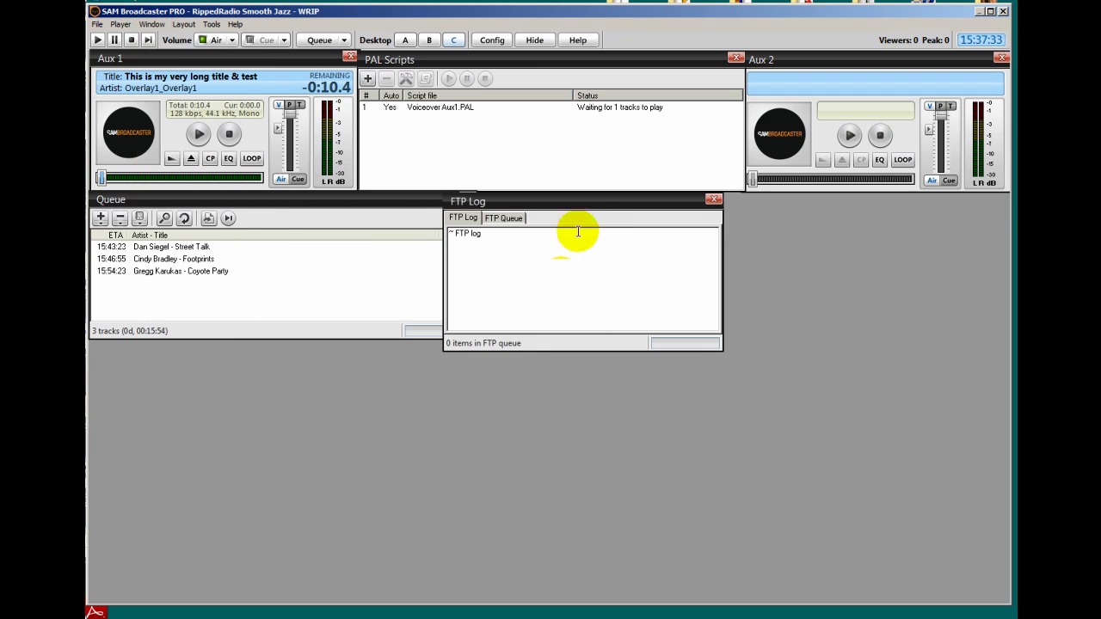
drag(755, 346, 743, 338)
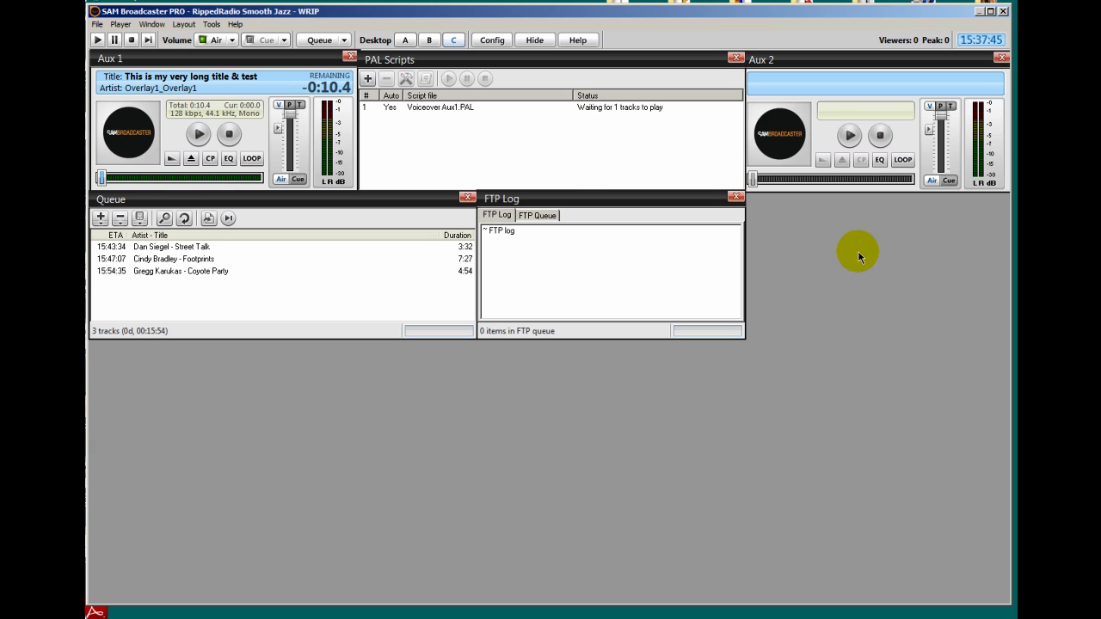
Add the History panel under Aux 2, sized to reach the right edge
click(152, 25)
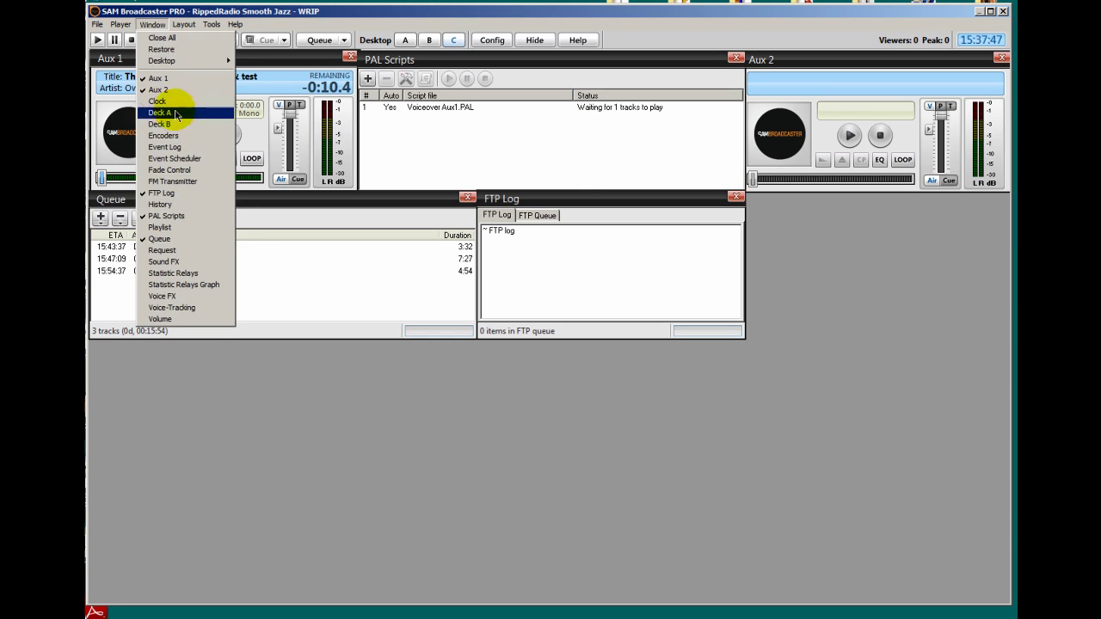
click(161, 205)
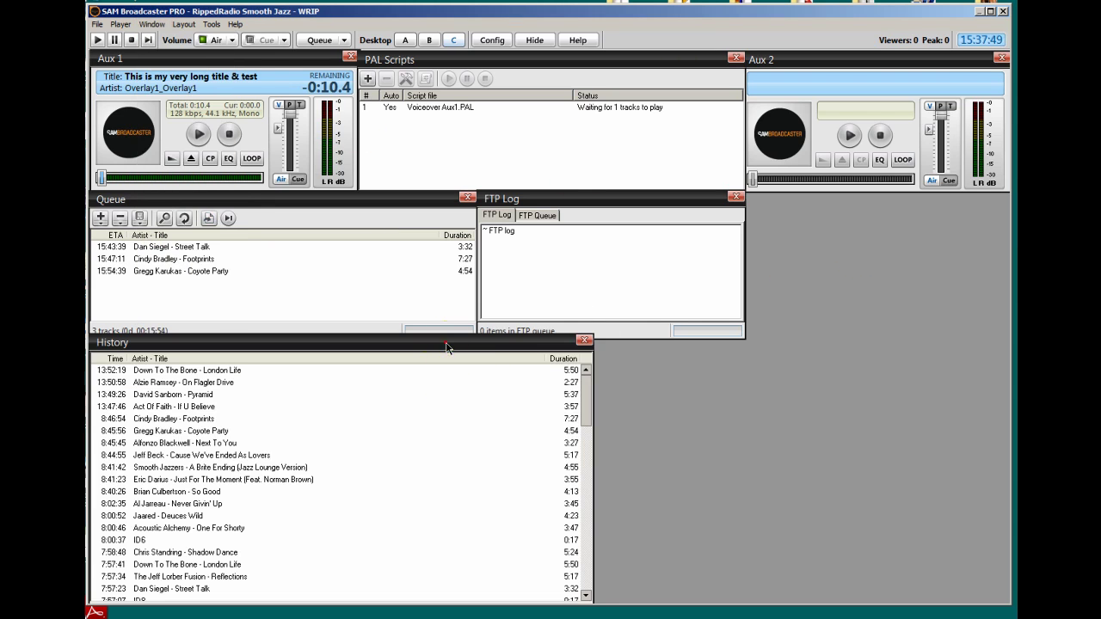
drag(447, 346, 519, 259)
drag(668, 533, 440, 379)
drag(330, 262, 886, 209)
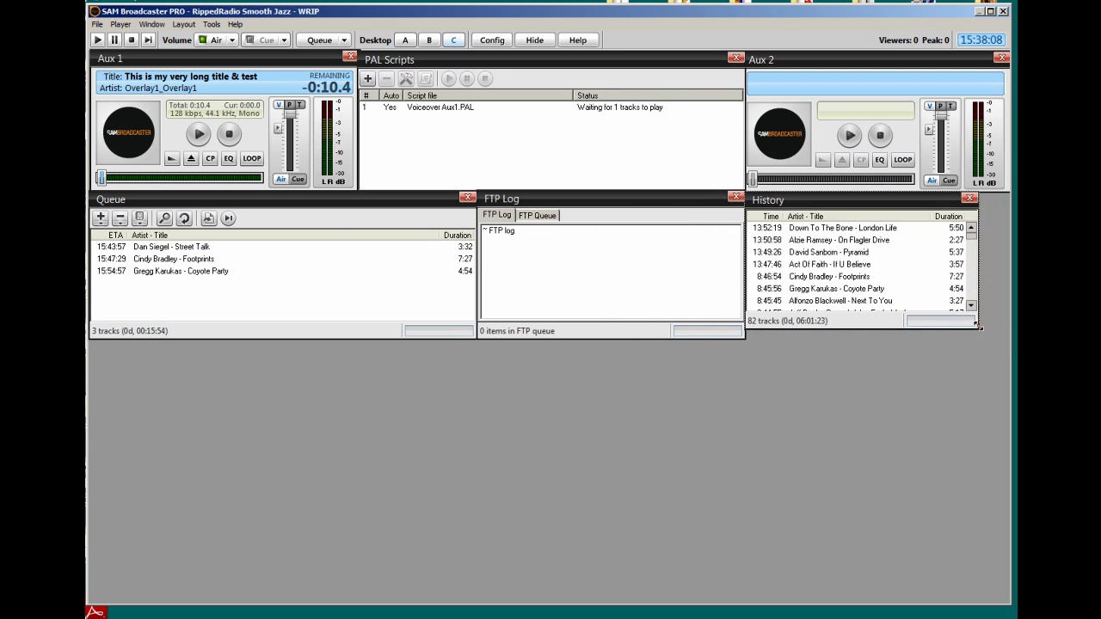
drag(977, 325, 1008, 338)
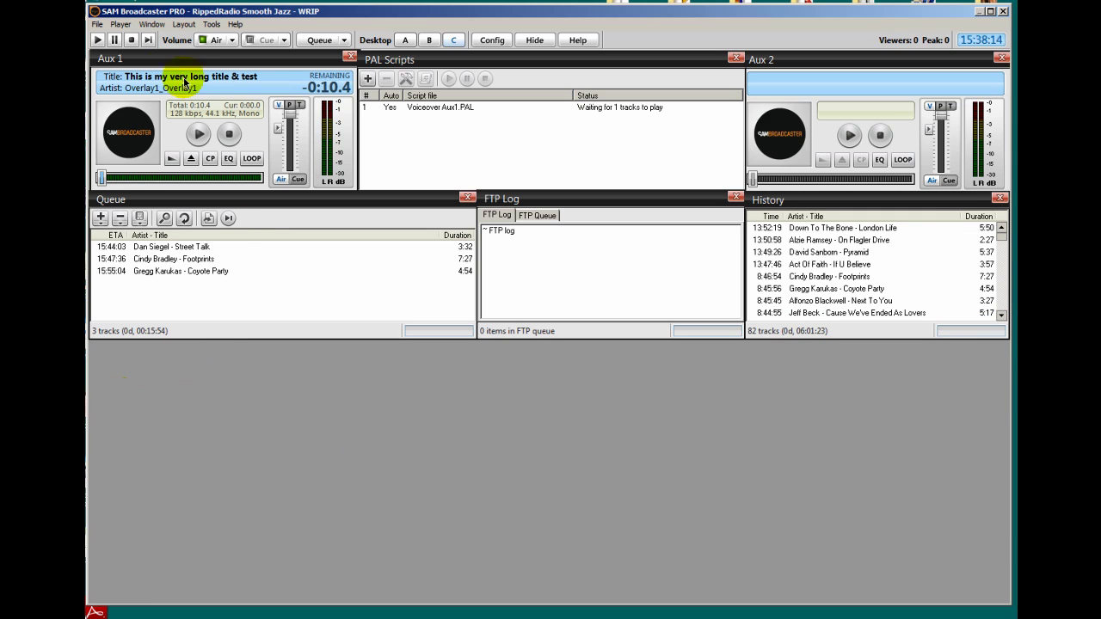
Add the Event Scheduler at the lower left, stretched down to the bottom
click(152, 25)
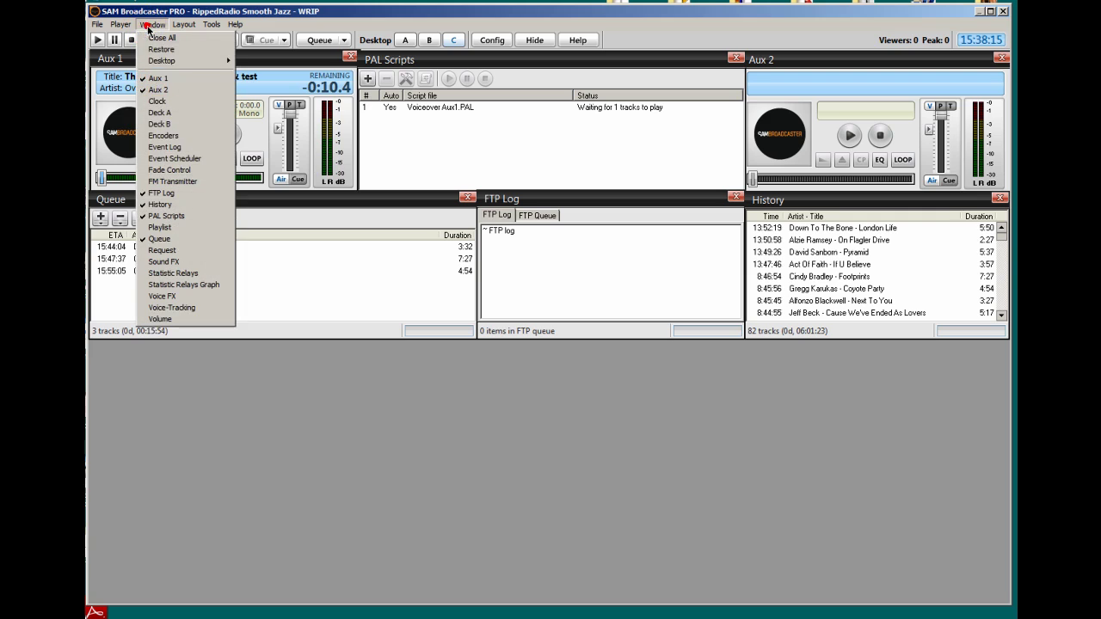
click(168, 158)
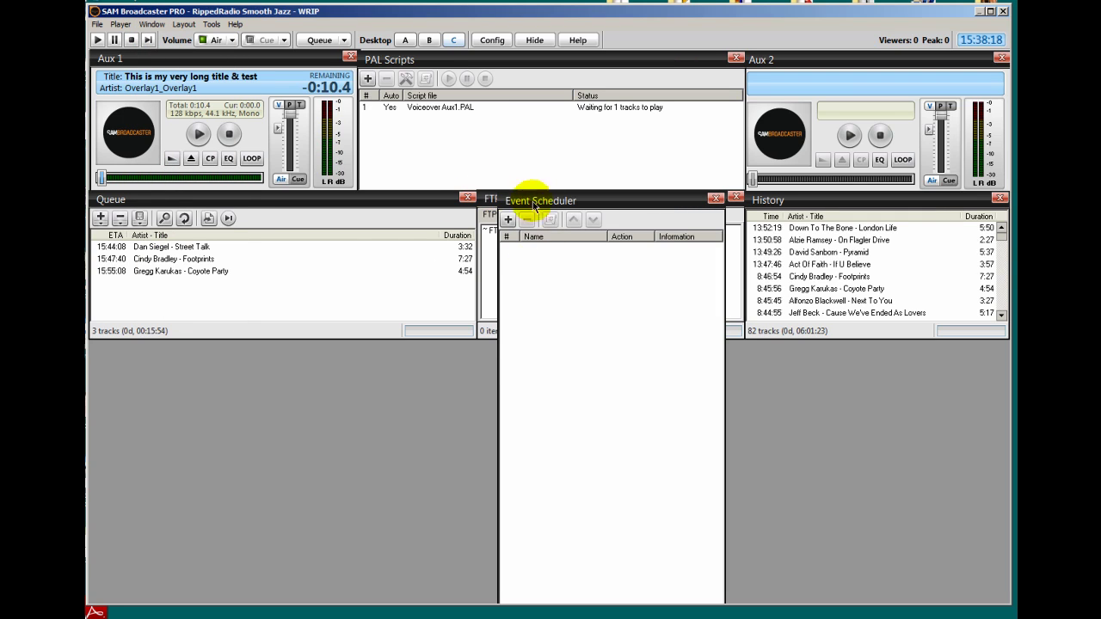
drag(534, 200, 294, 112)
drag(391, 113, 226, 352)
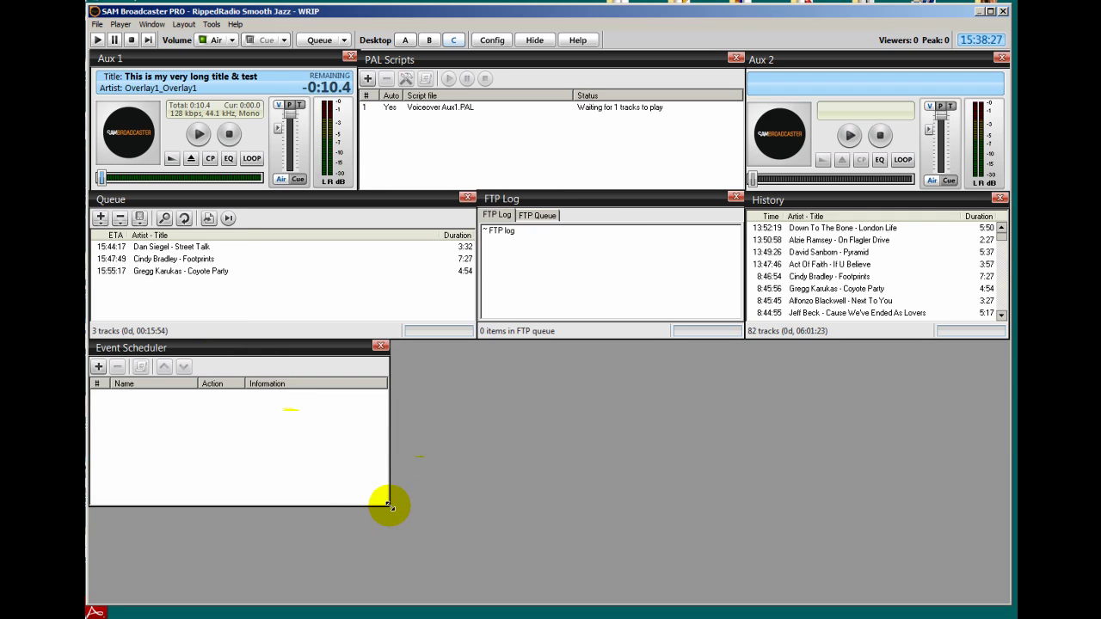
drag(388, 506, 476, 603)
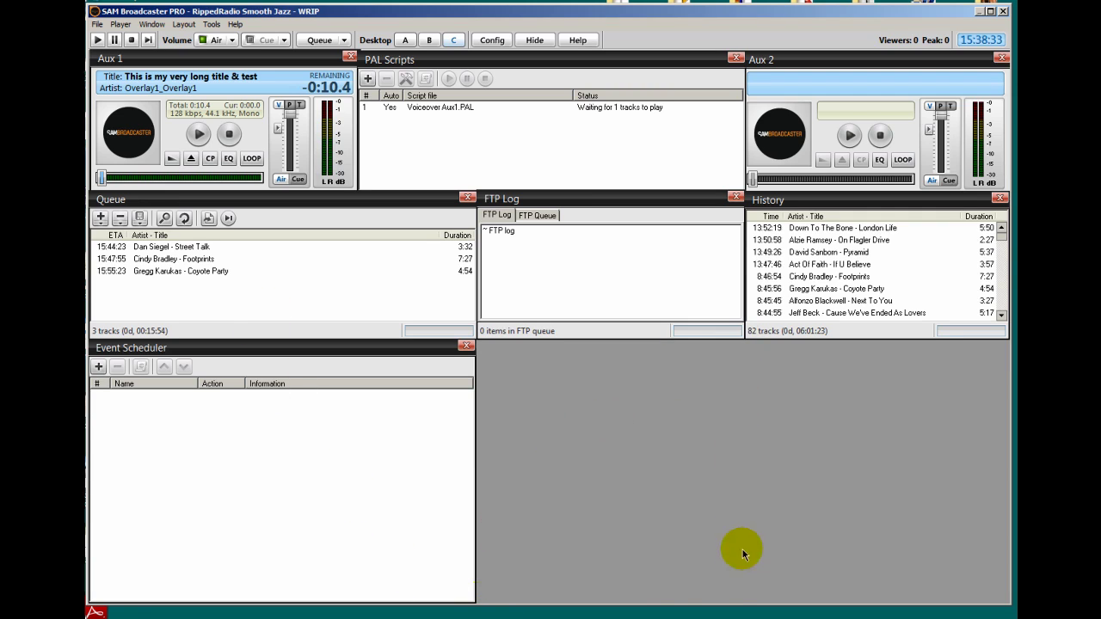
Add the Request panel sized to fill the bottom middle
click(152, 24)
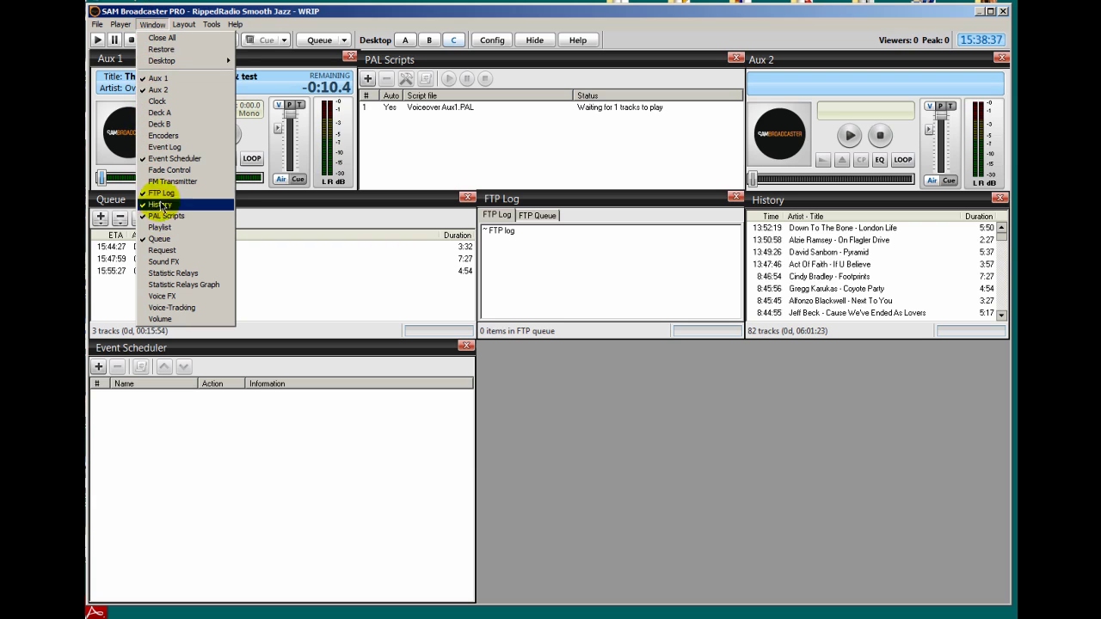
click(162, 249)
mouse_move(722, 601)
mouse_down()
mouse_move(727, 592)
mouse_move(727, 602)
mouse_up()
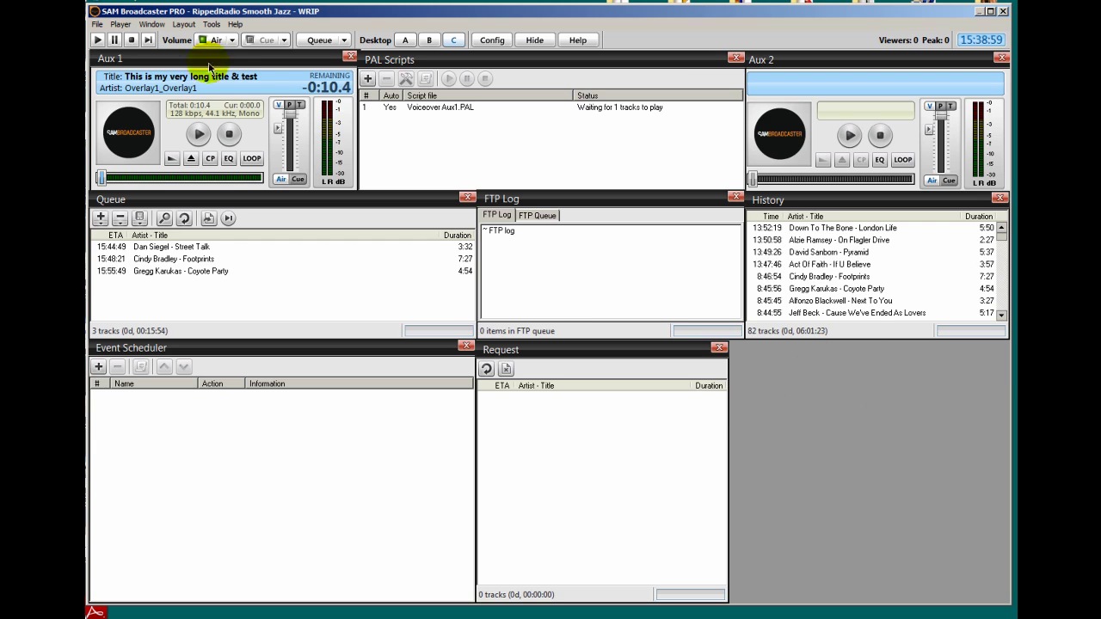
Add the Event Log beside Request, stretched to the bottom-right corner
click(151, 24)
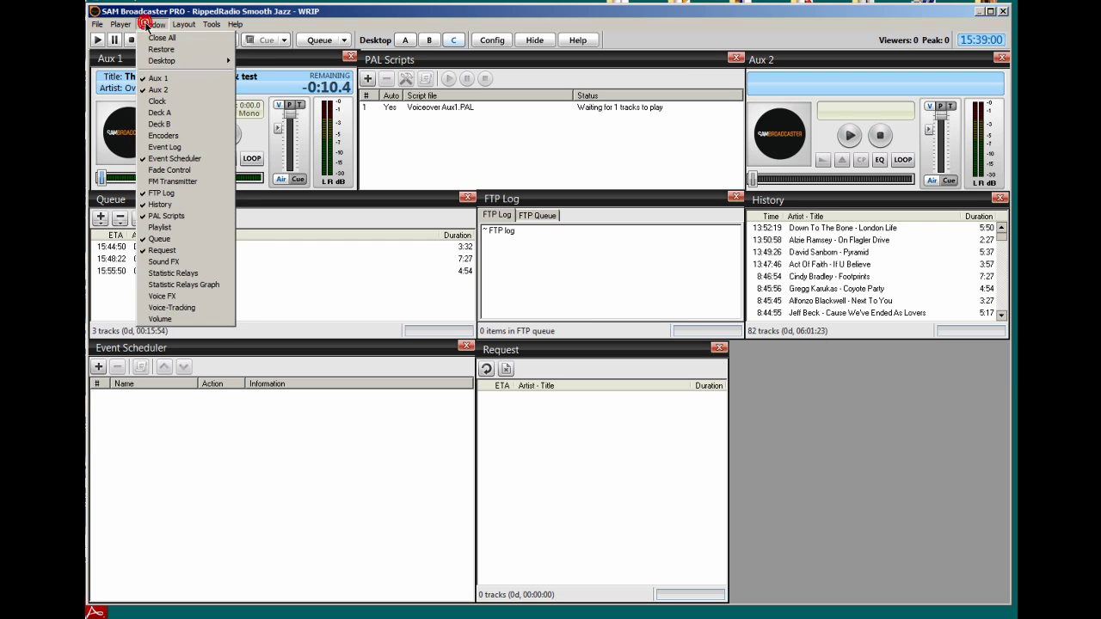
click(165, 147)
drag(851, 298, 842, 355)
drag(946, 541, 1009, 603)
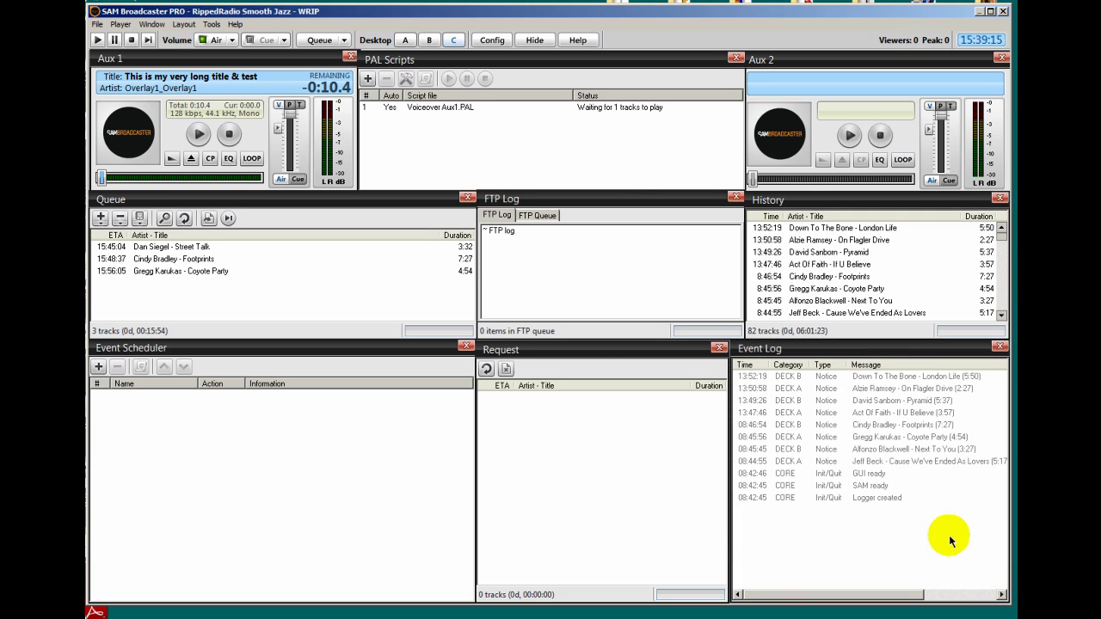
Check the layouts of desktops A, B and C, finishing on desktop A
click(406, 40)
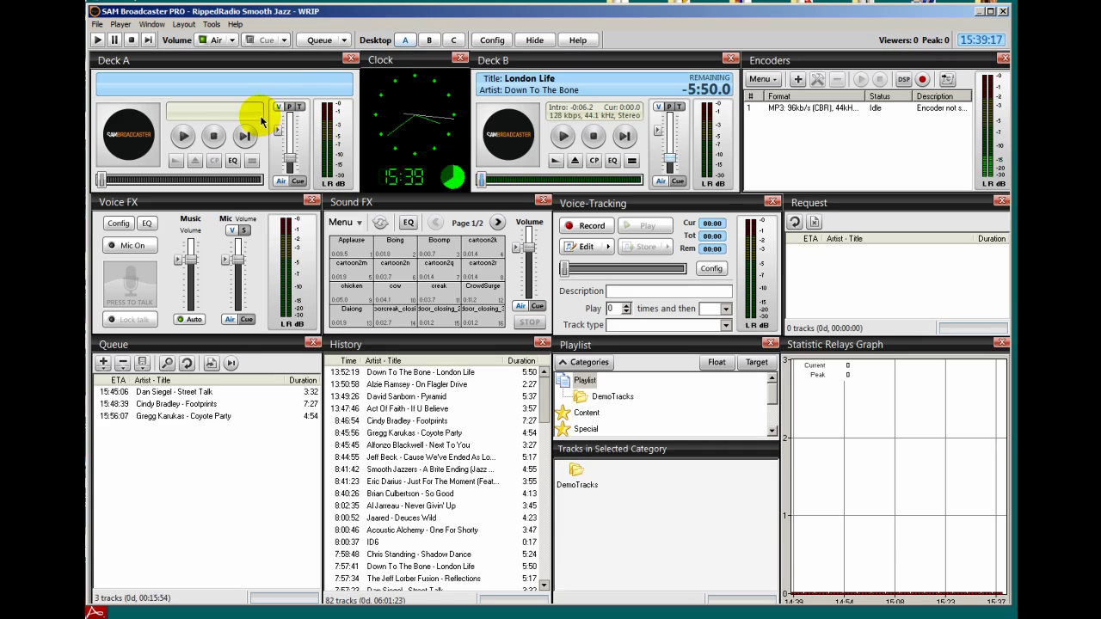
click(429, 39)
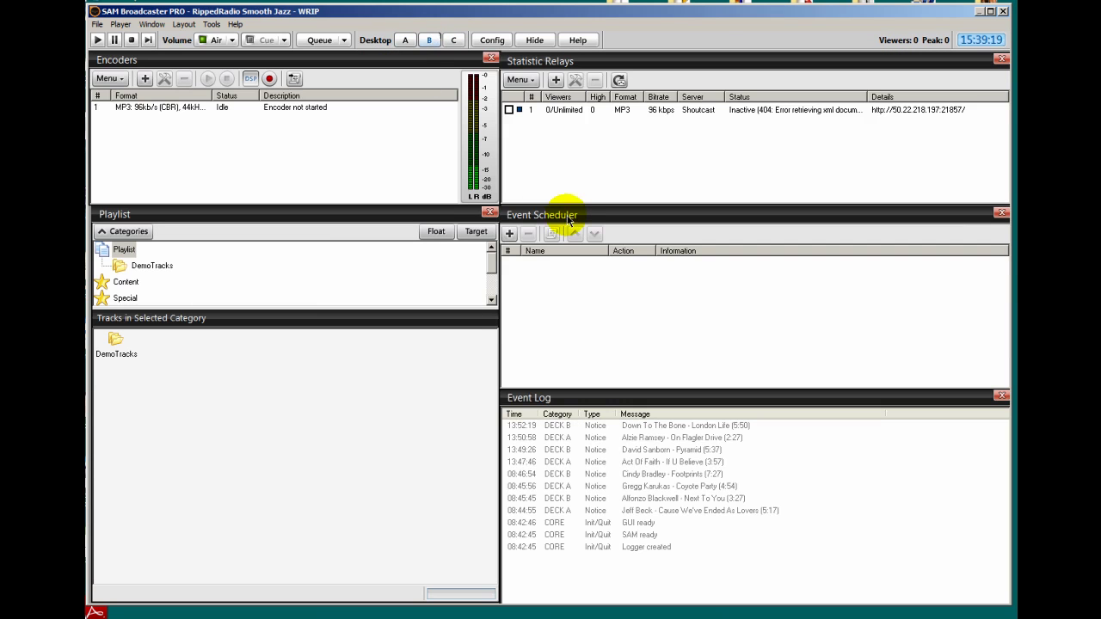
click(453, 40)
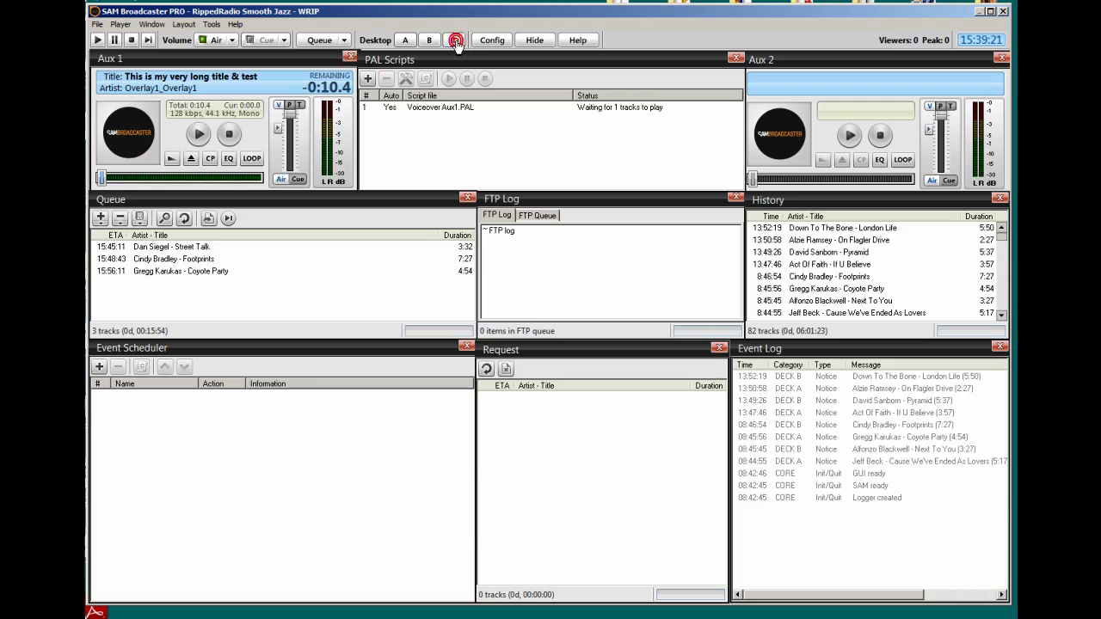
click(405, 42)
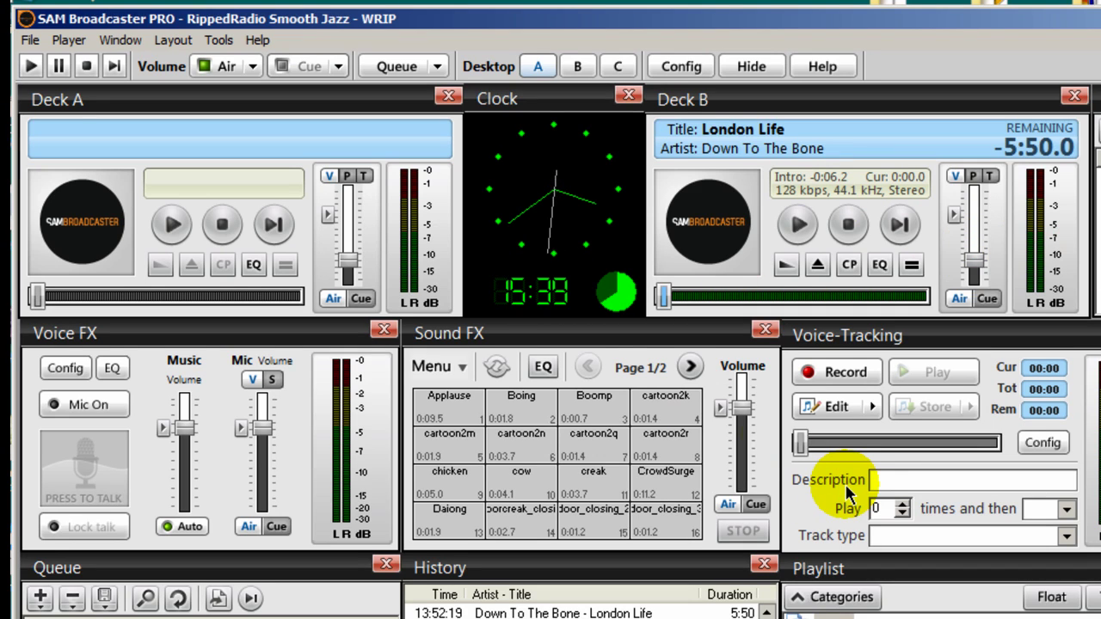
Save the three-desktop arrangement via Layout > Save > Save as default
click(168, 43)
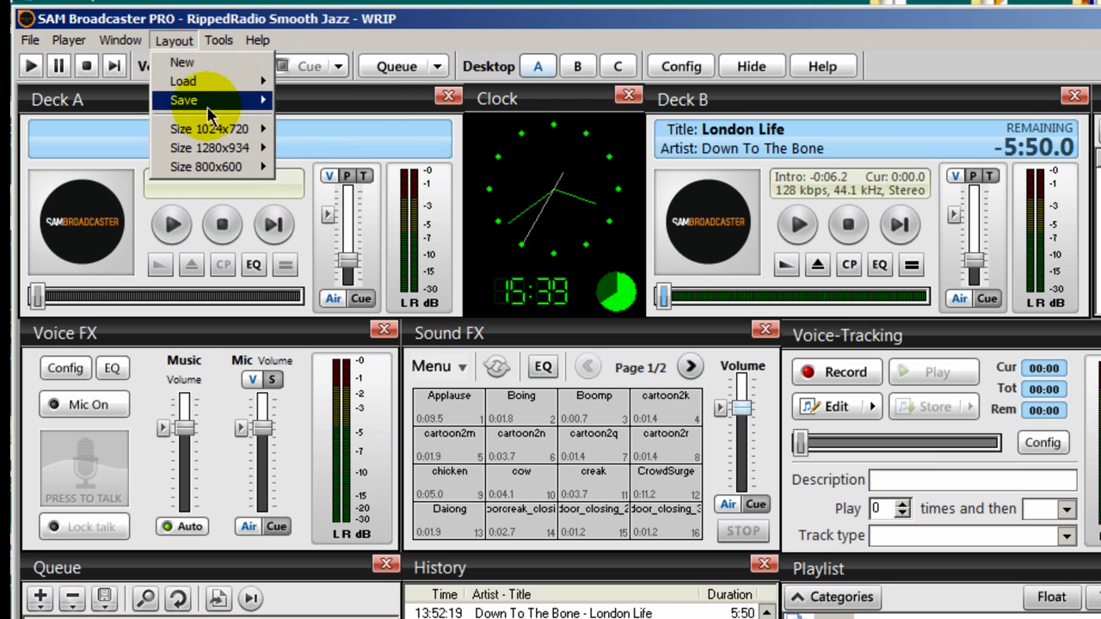
mouse_move(210, 101)
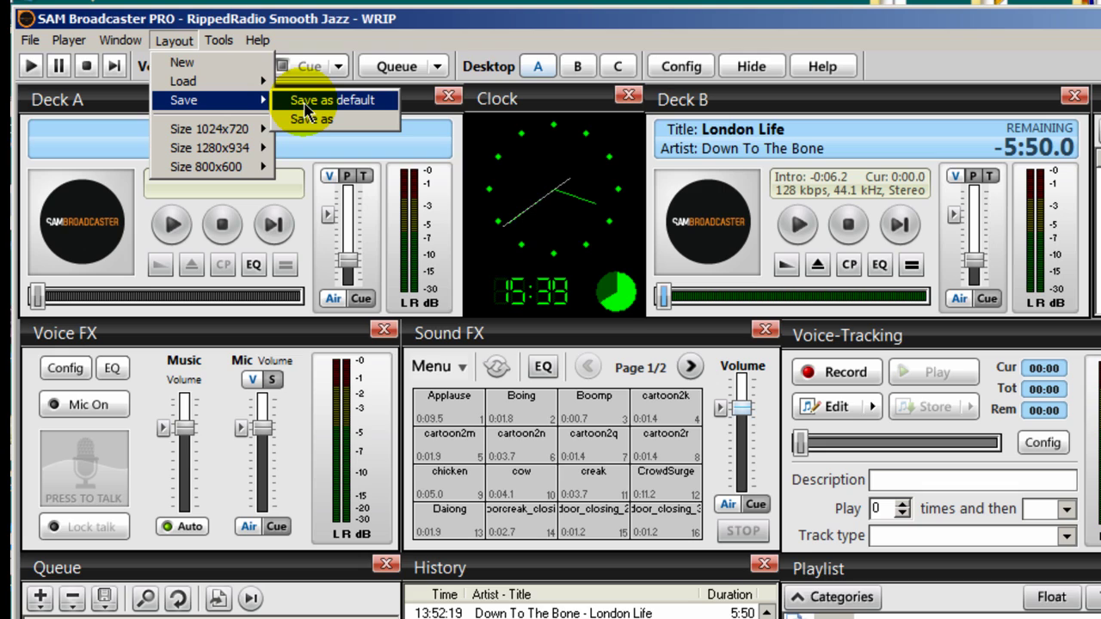
click(784, 20)
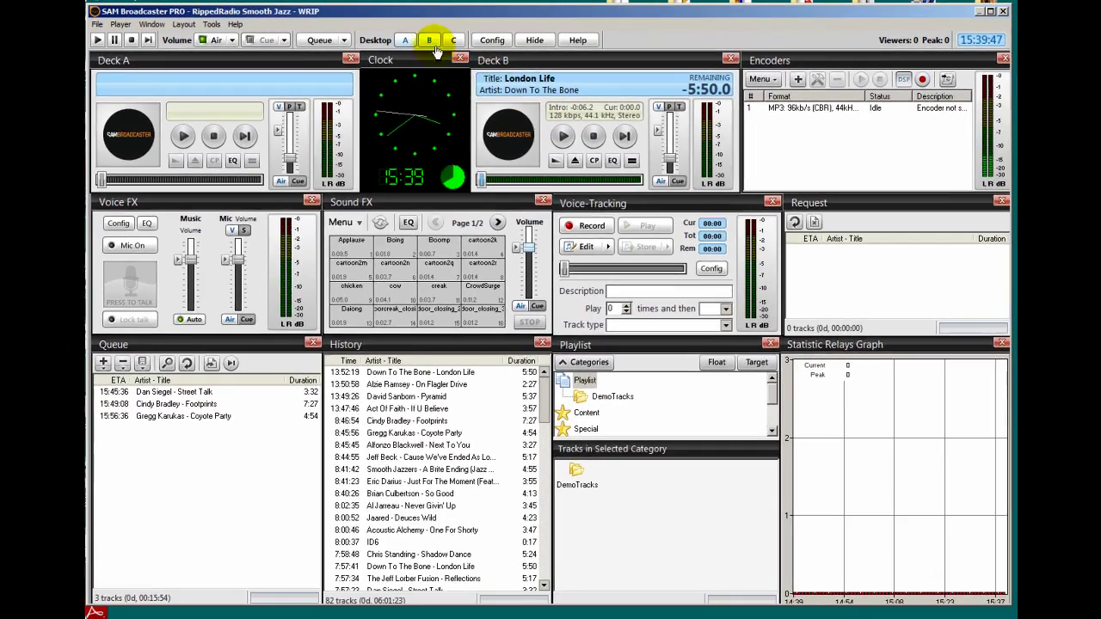
click(429, 42)
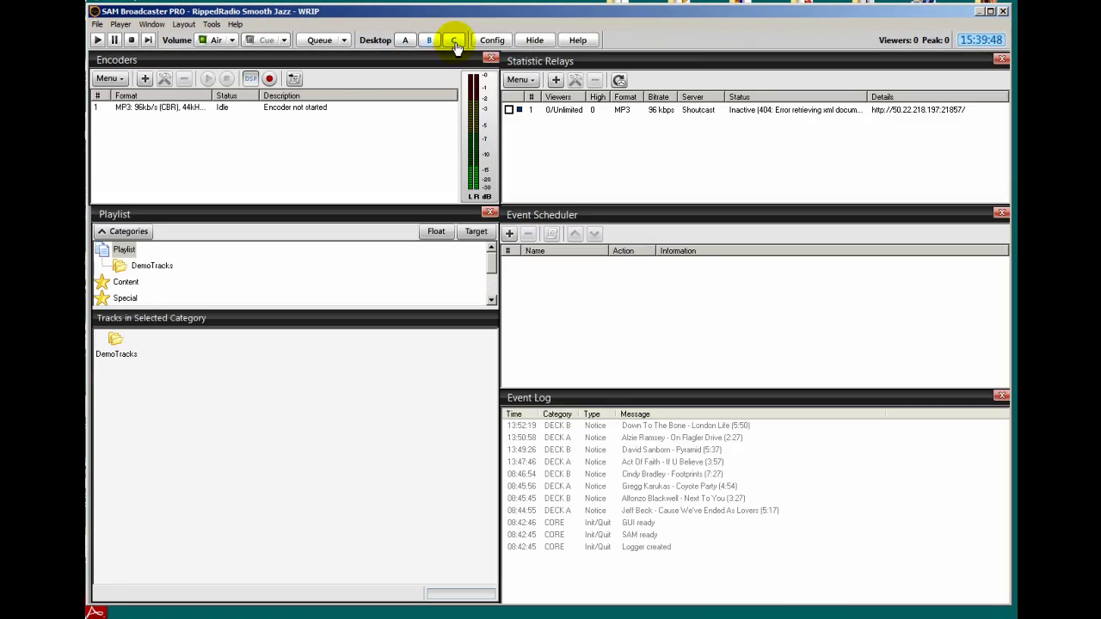
click(452, 41)
click(405, 41)
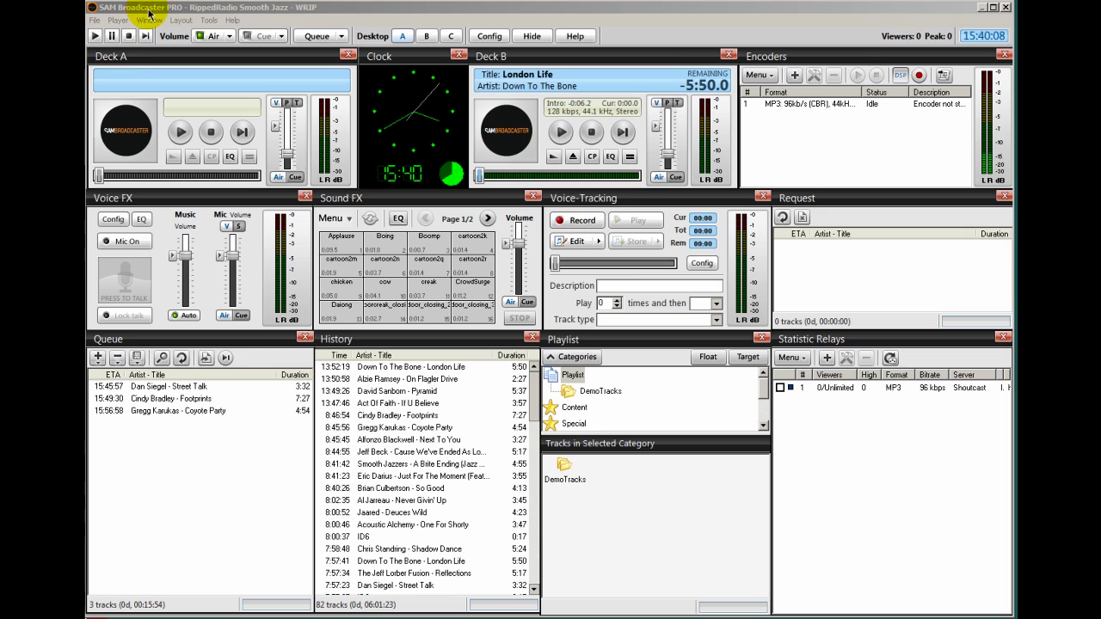
click(231, 40)
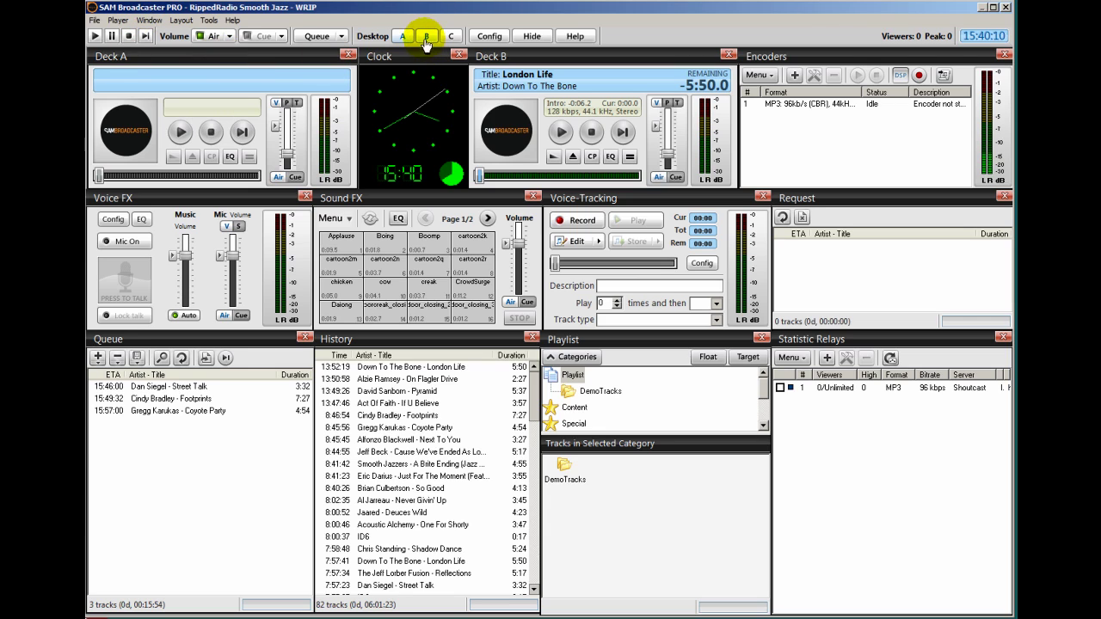